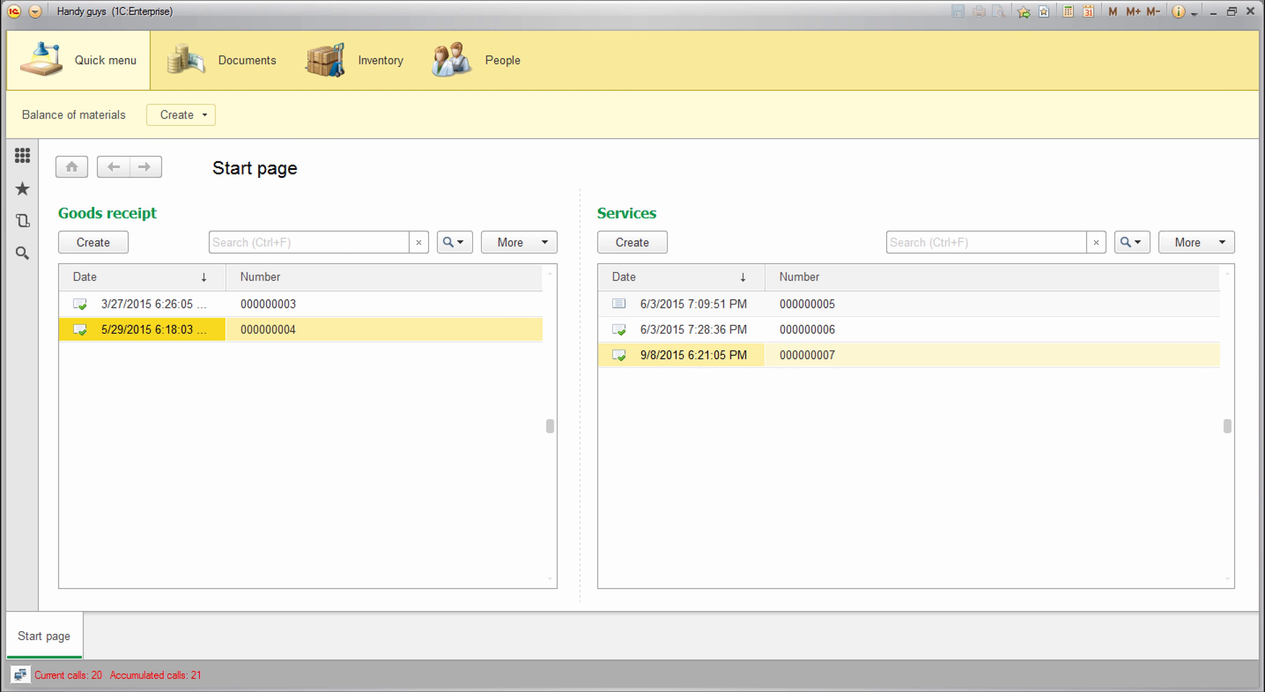
Switch to Designer and set the Klingon synonym of the HandyGuys configuration root to "Soq nuvpu'".
mouse_move(533, 691)
click(475, 658)
scroll(320, 492, up, 6)
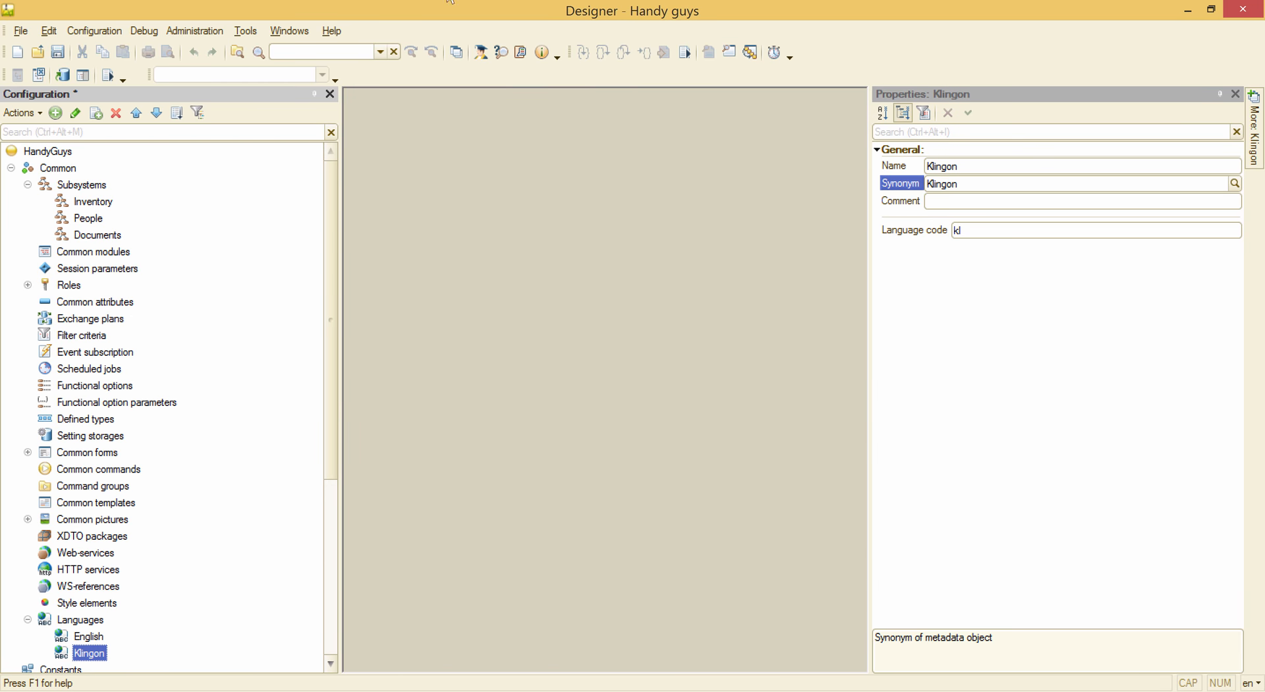
click(52, 157)
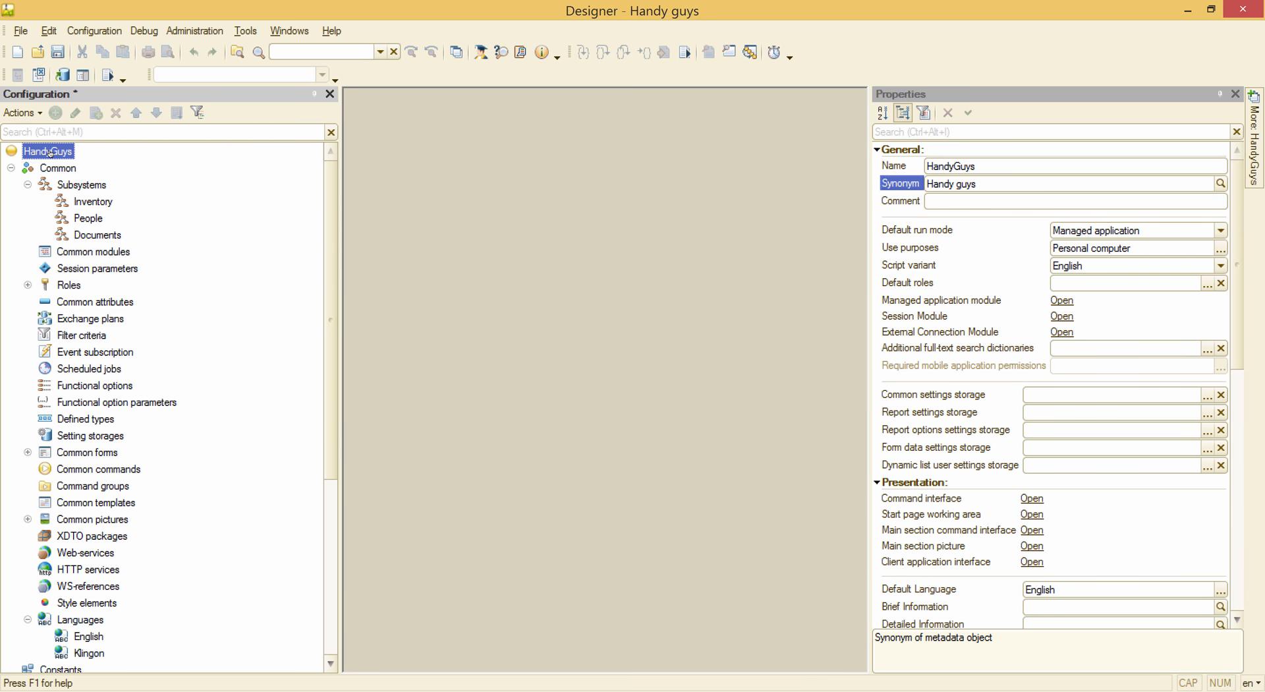
click(1221, 183)
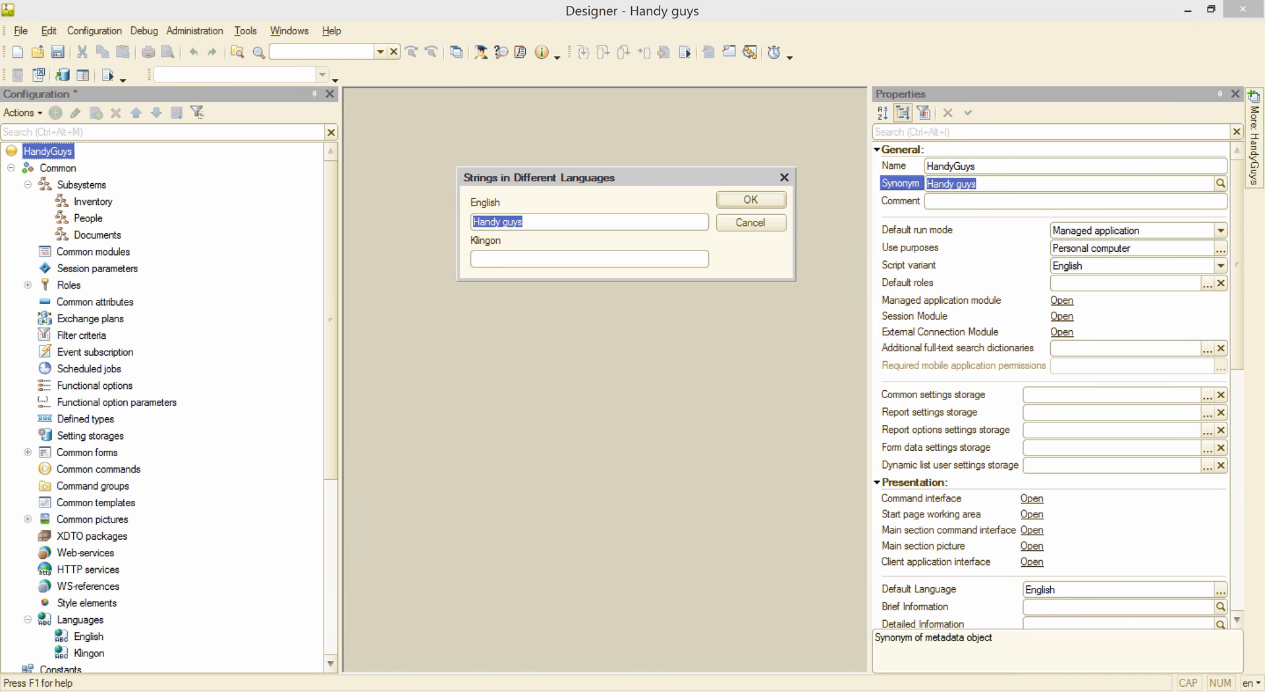
click(514, 259)
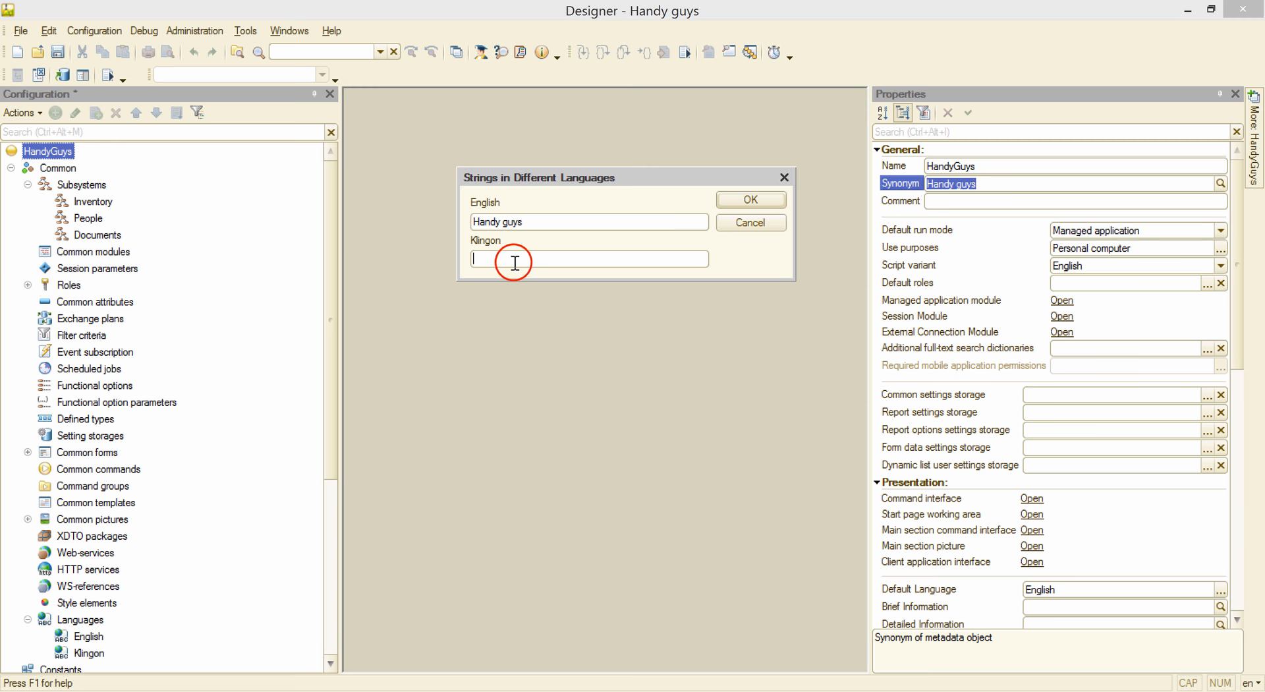
text(Soq nuvpu')
click(751, 201)
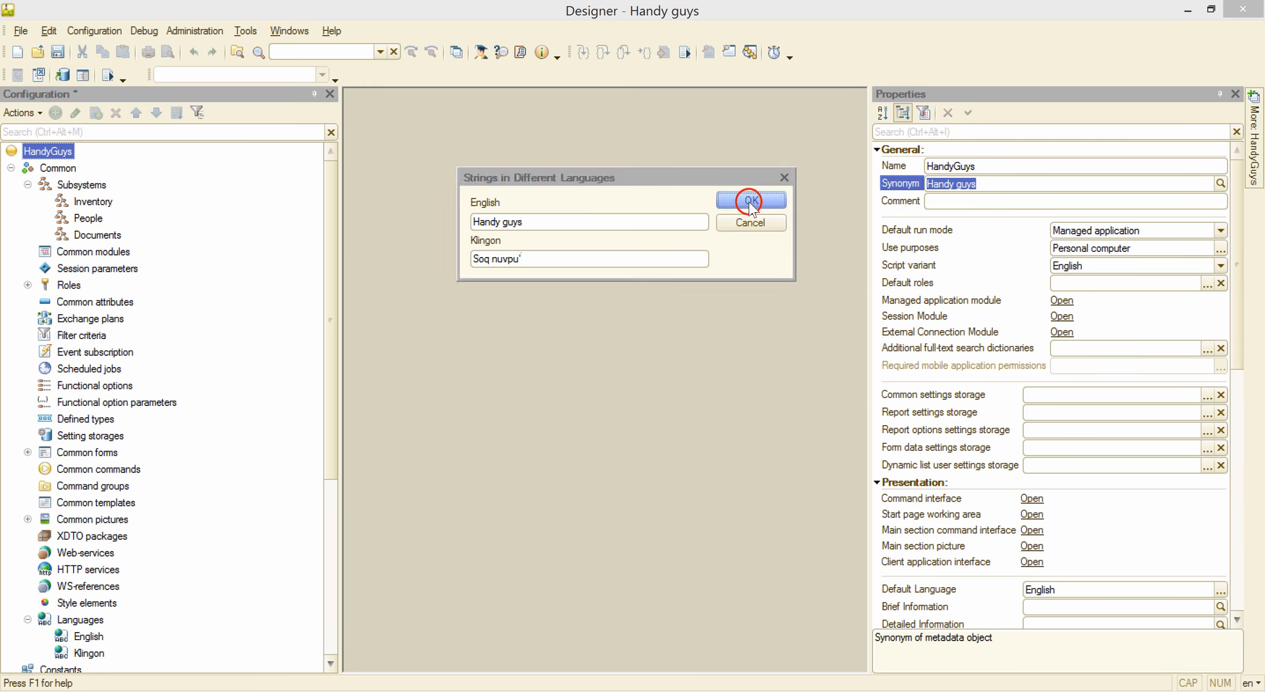
Set the Klingon synonym of the Inventory subsystem to "Doch" in Designer.
mouse_move(533, 690)
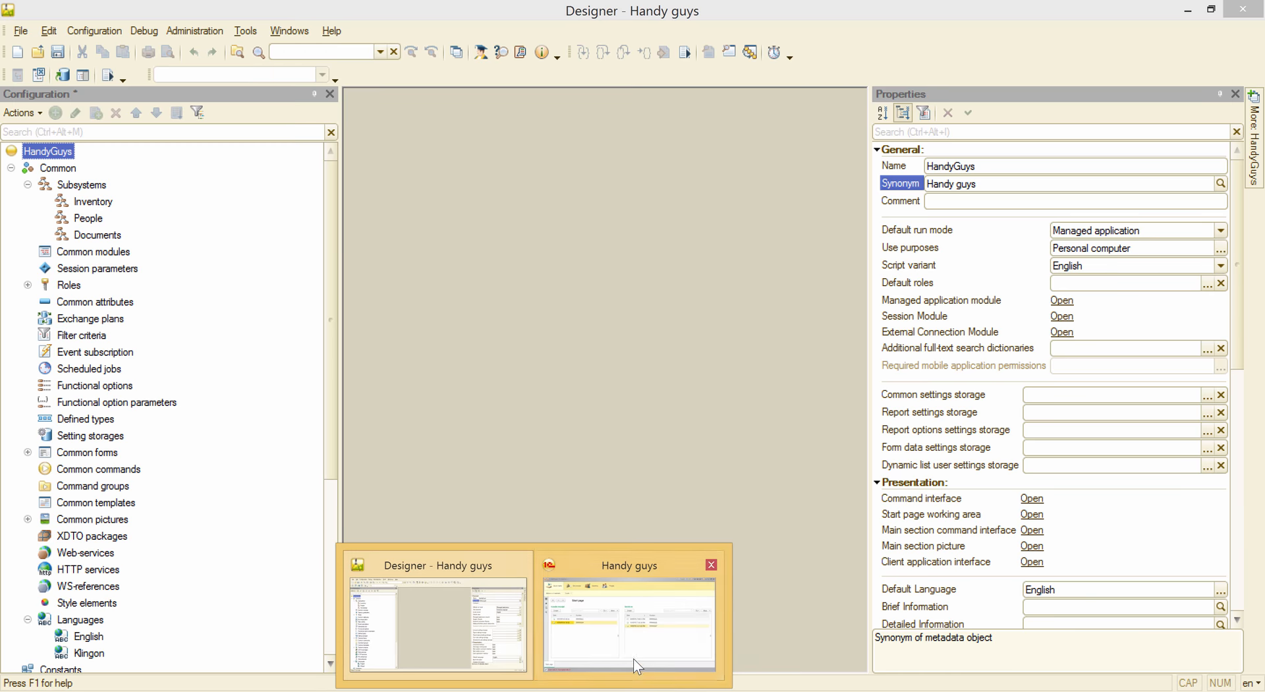
click(635, 652)
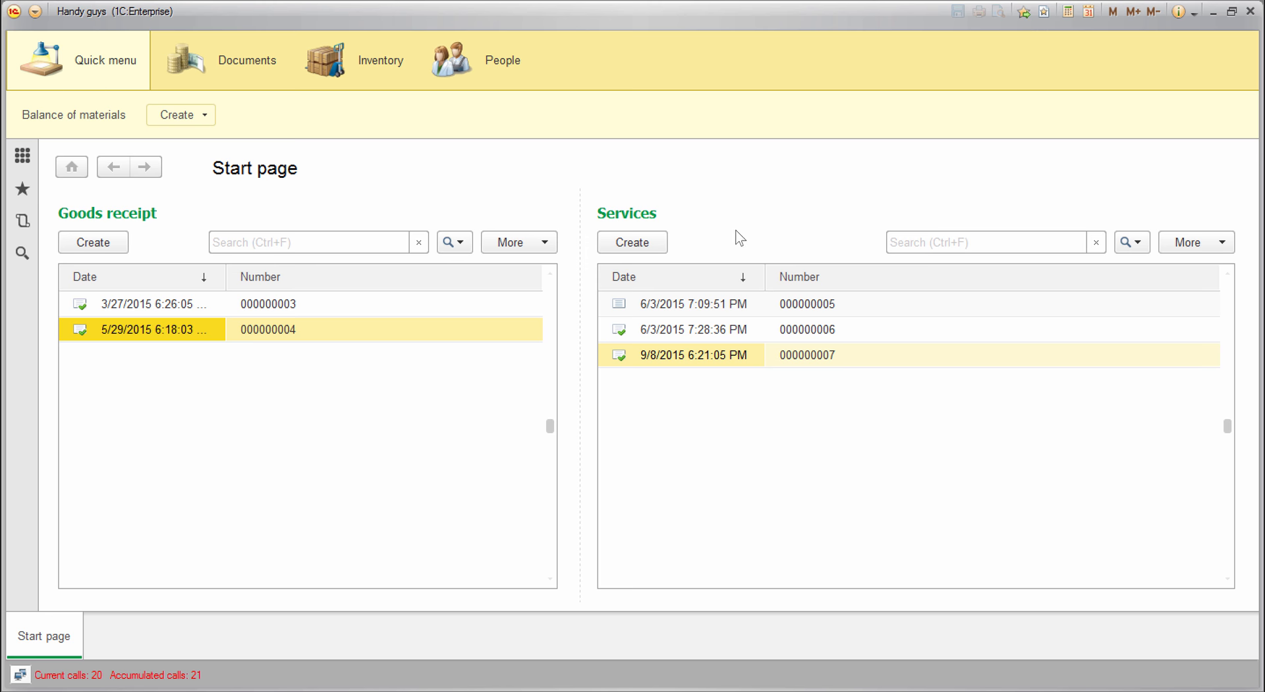
click(423, 638)
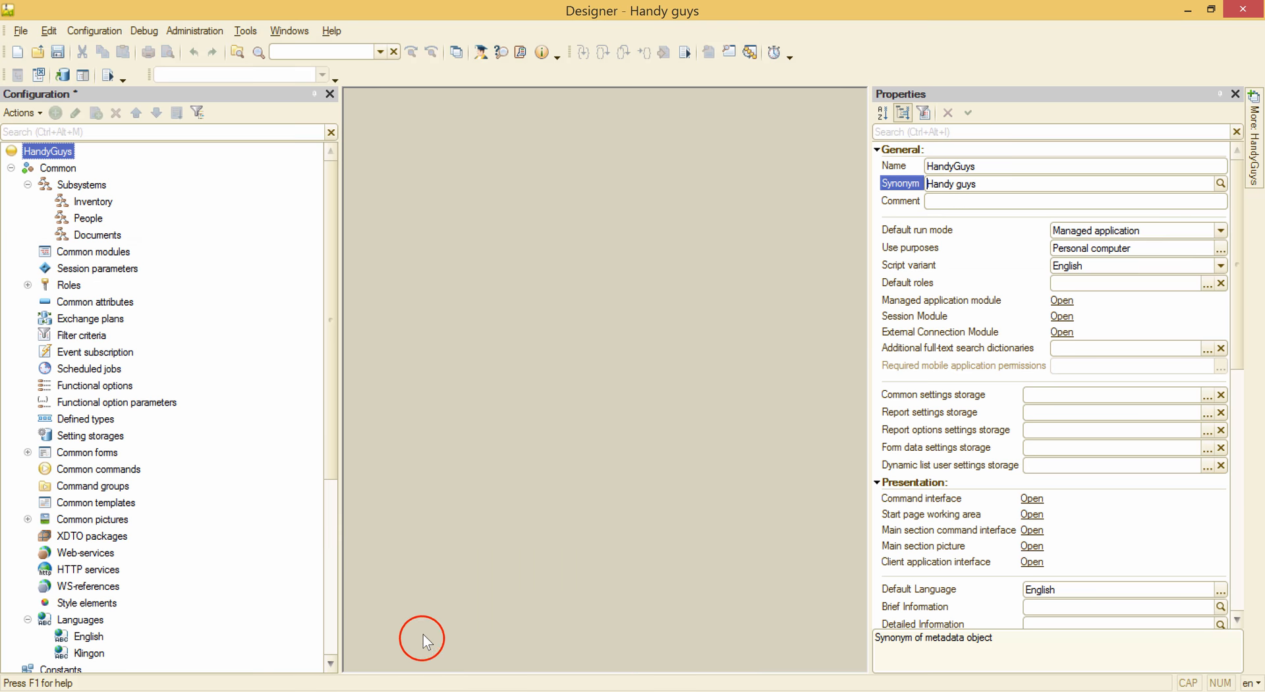
click(98, 203)
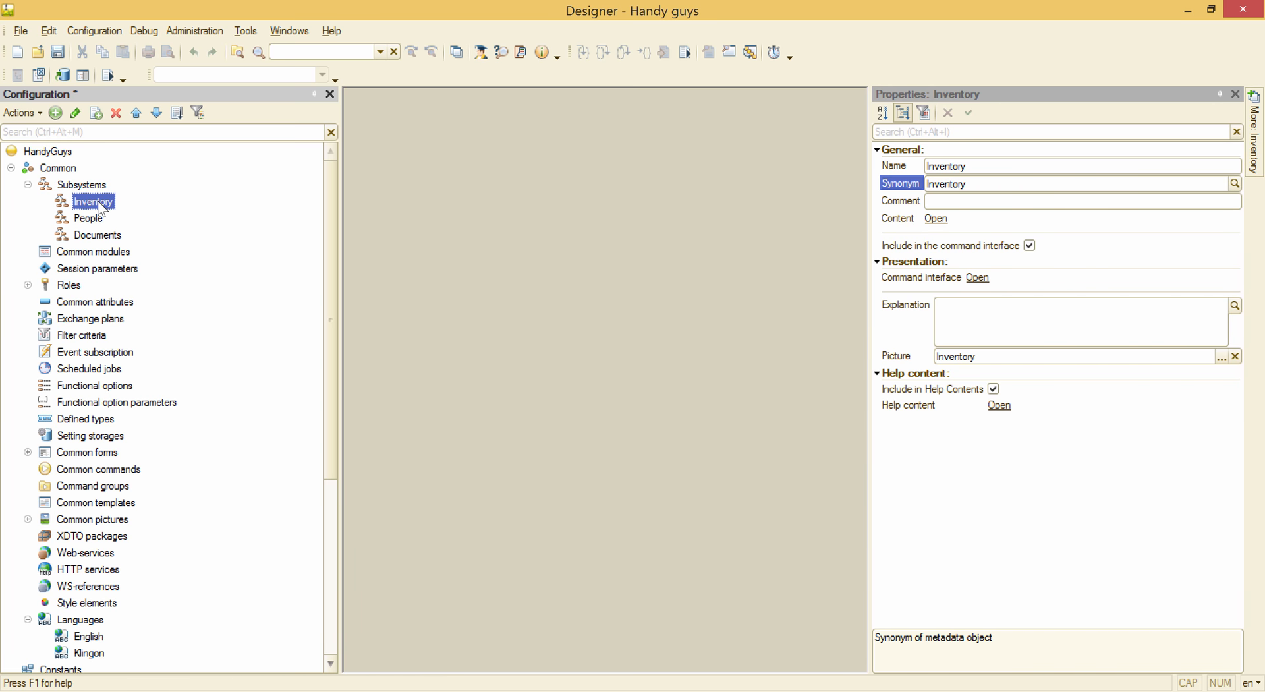
click(1234, 184)
click(580, 260)
text(Doch)
click(730, 204)
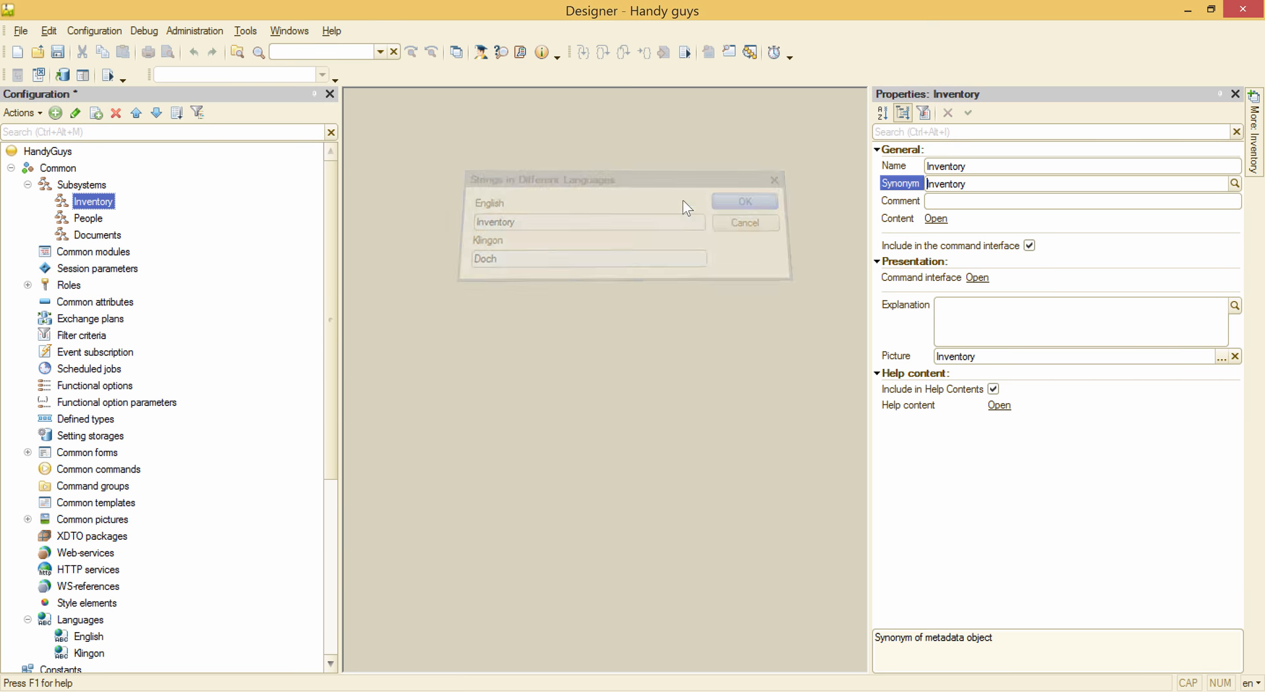
Set the Klingon synonym of the People subsystem to "nuvpu'".
click(90, 218)
click(1234, 184)
click(610, 257)
text(nuvpu')
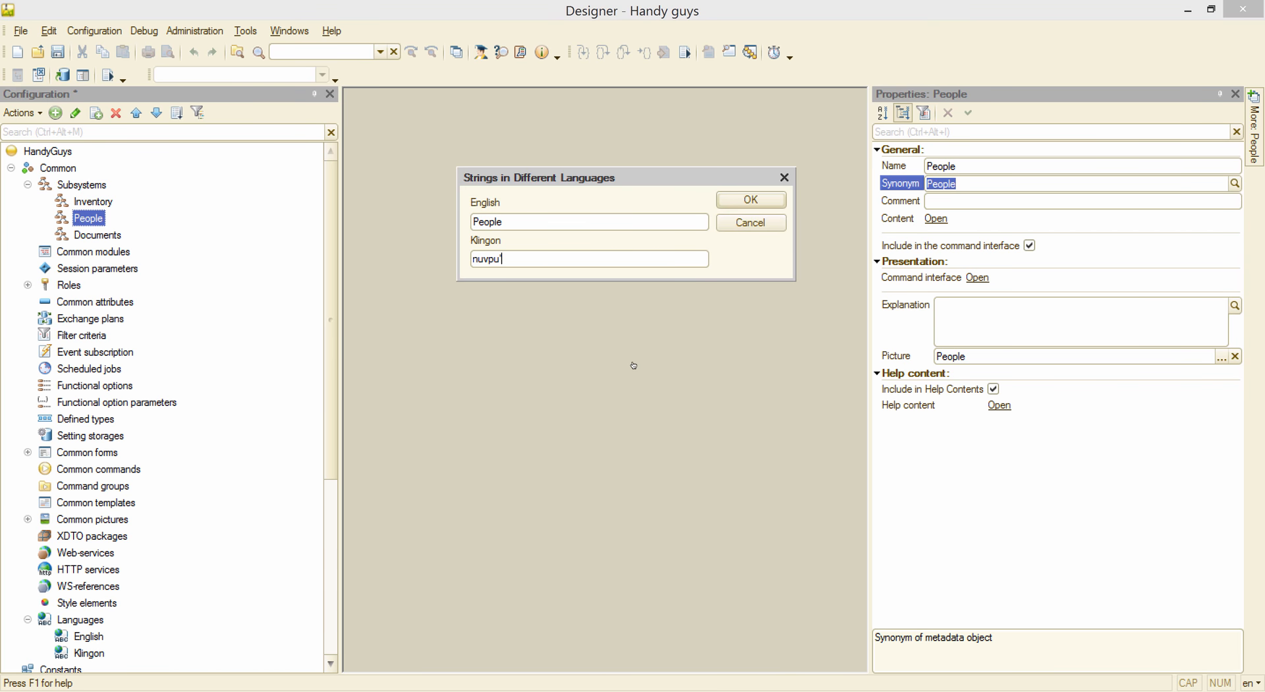
click(731, 198)
Set the Klingon synonym of the Documents subsystem to "nav".
click(97, 235)
click(1234, 182)
click(536, 257)
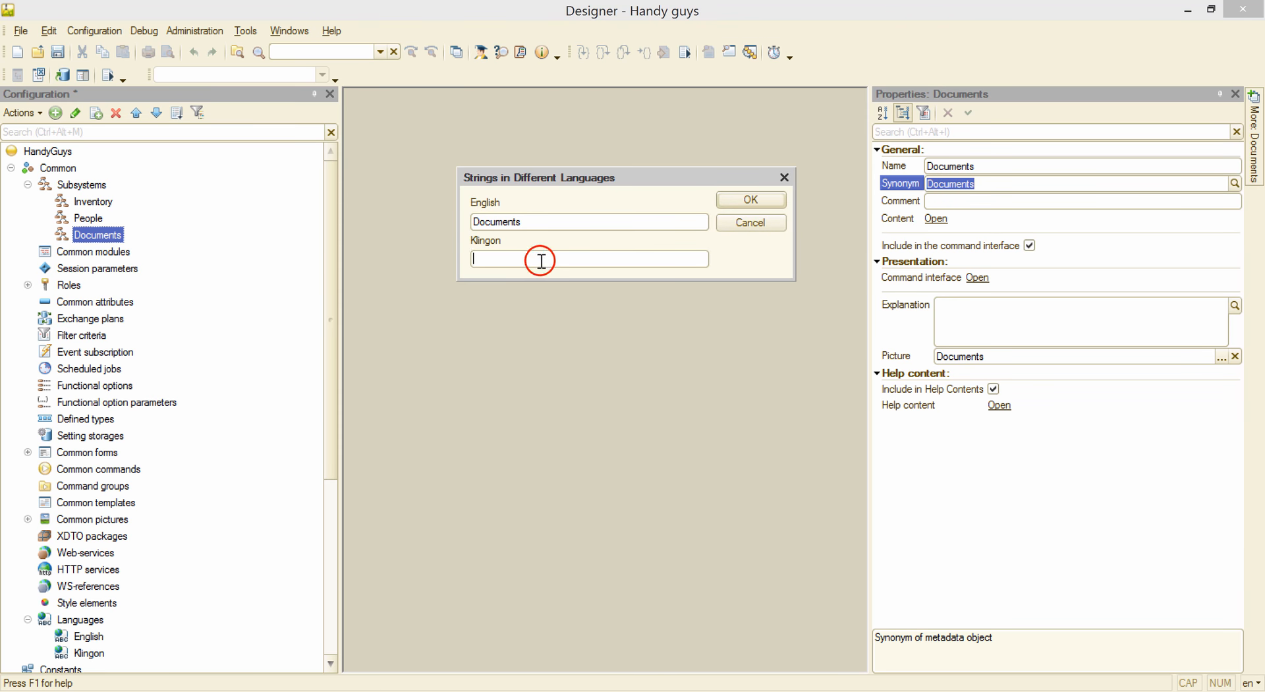
text(nav)
click(737, 209)
Set the Klingon synonym of the BalanceOfMaterials accumulation register to "ratlhIl' ghu' vIDelbogh" in Designer.
mouse_move(579, 686)
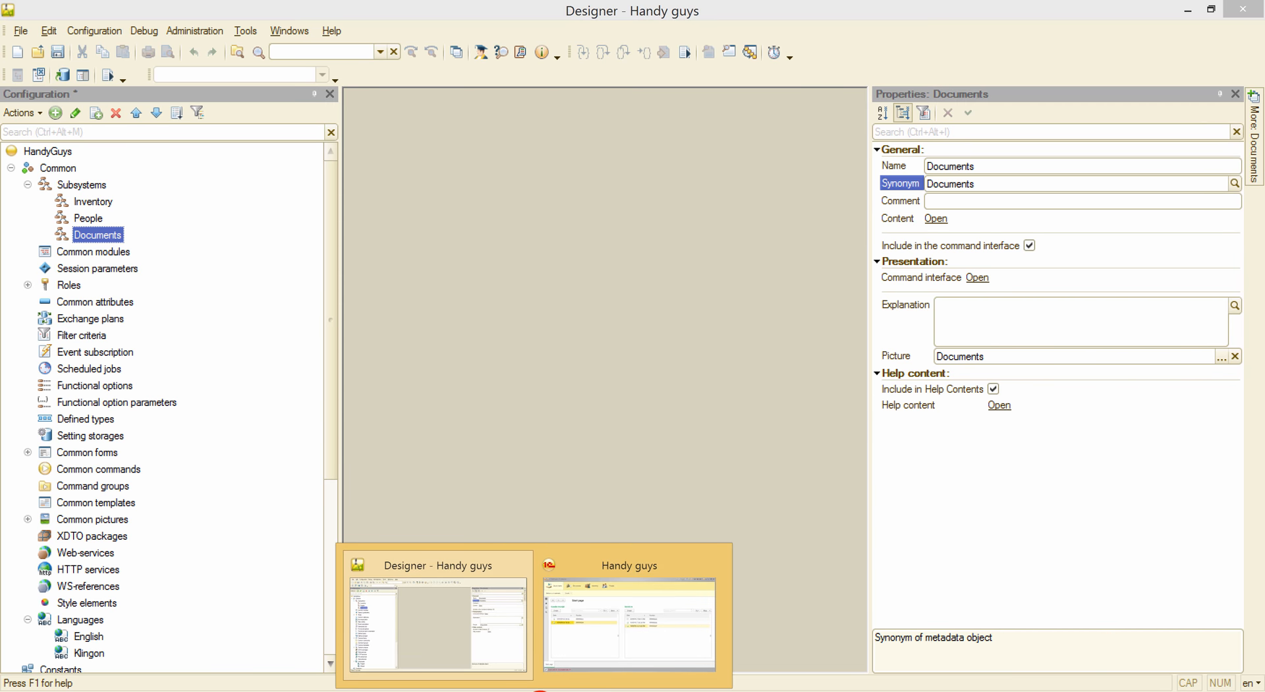
click(613, 634)
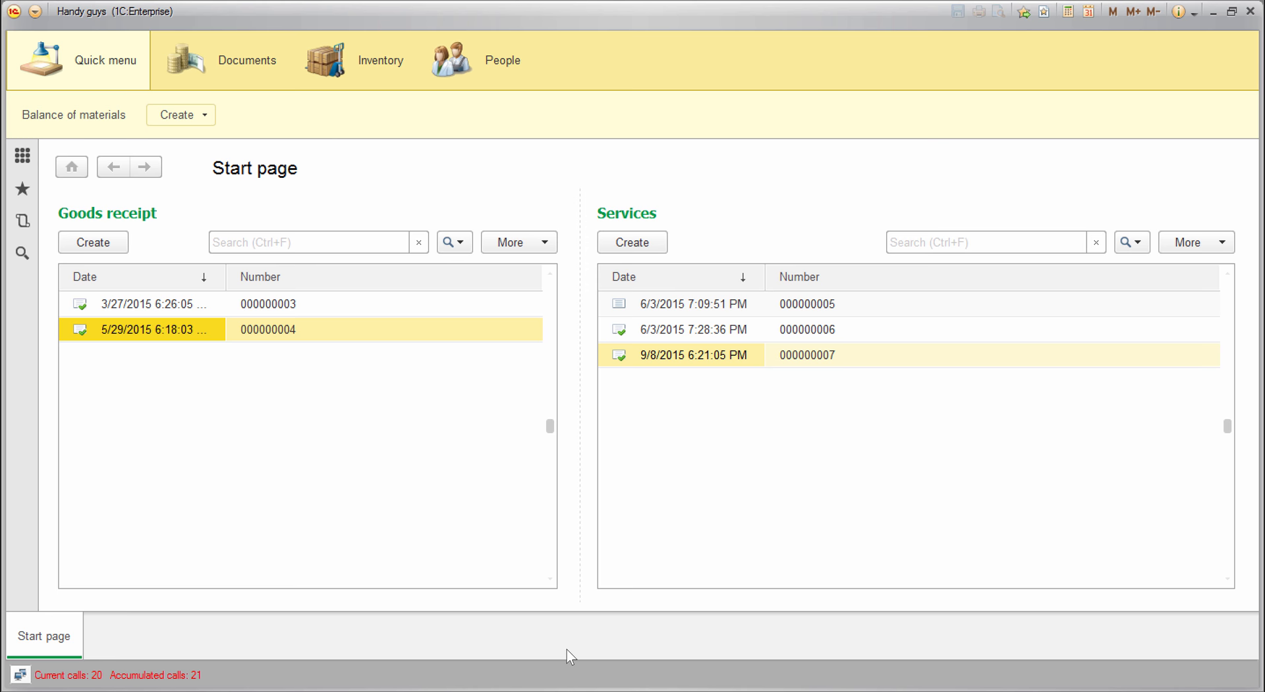
mouse_move(545, 688)
click(434, 626)
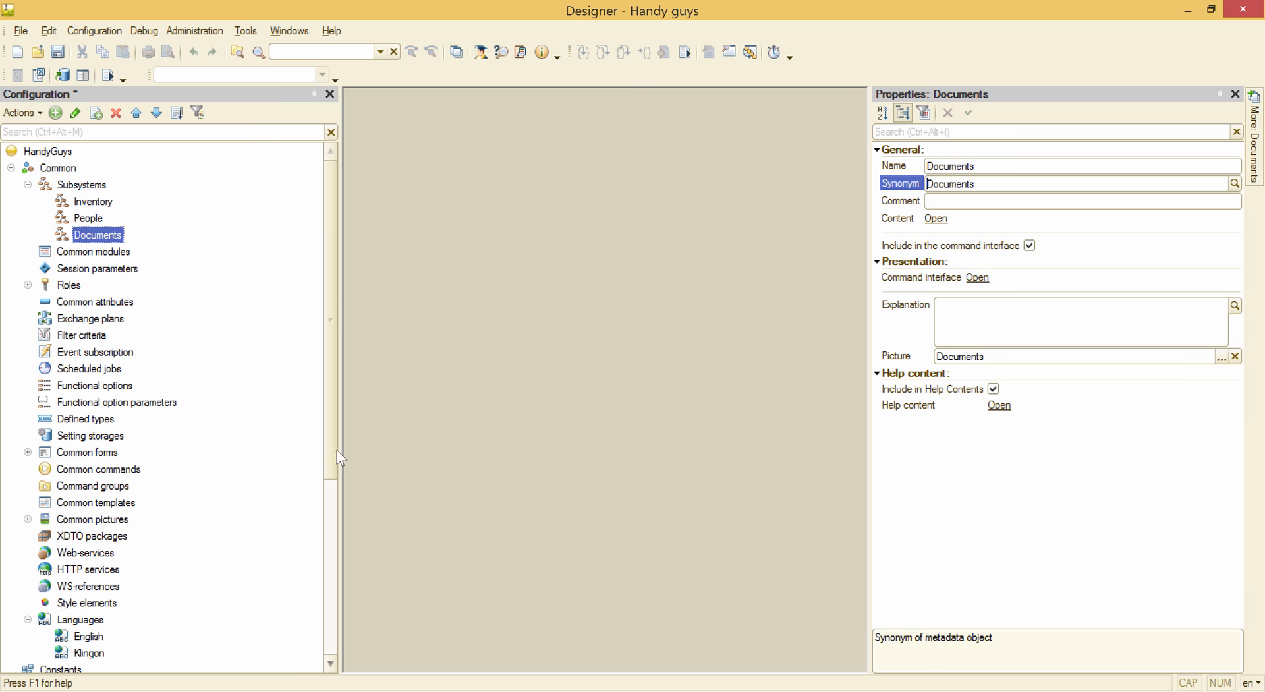
drag(328, 302, 348, 521)
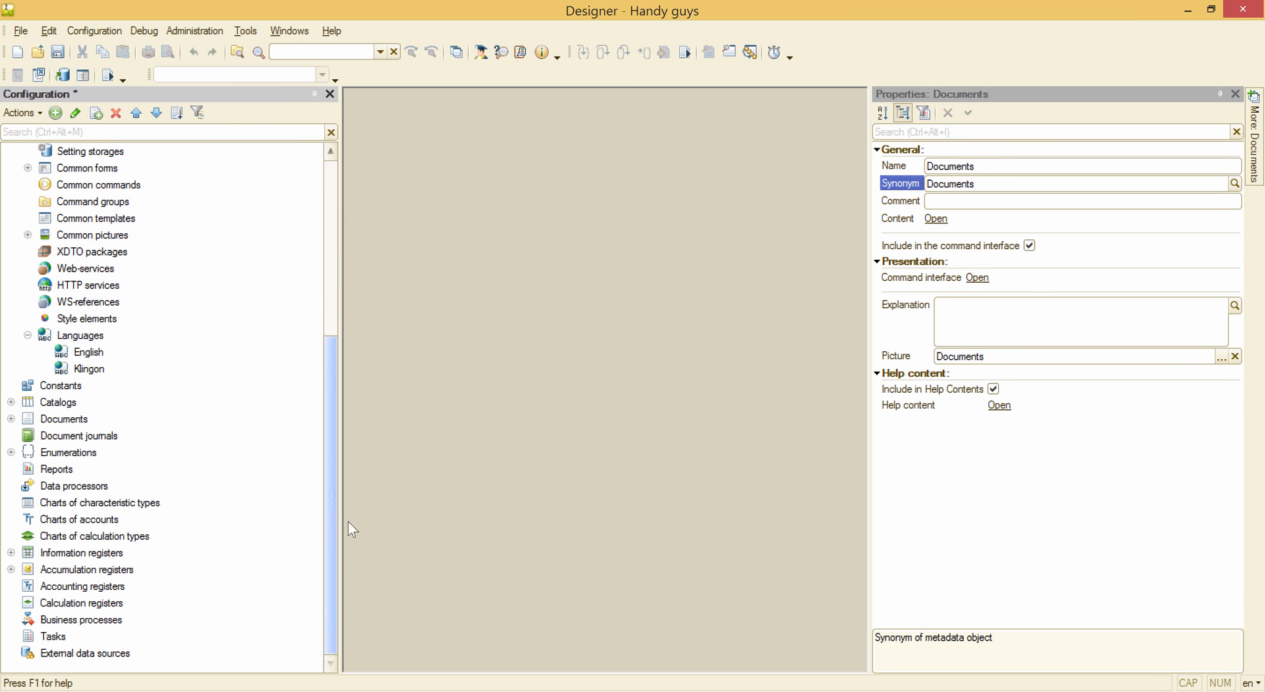
click(11, 569)
click(91, 587)
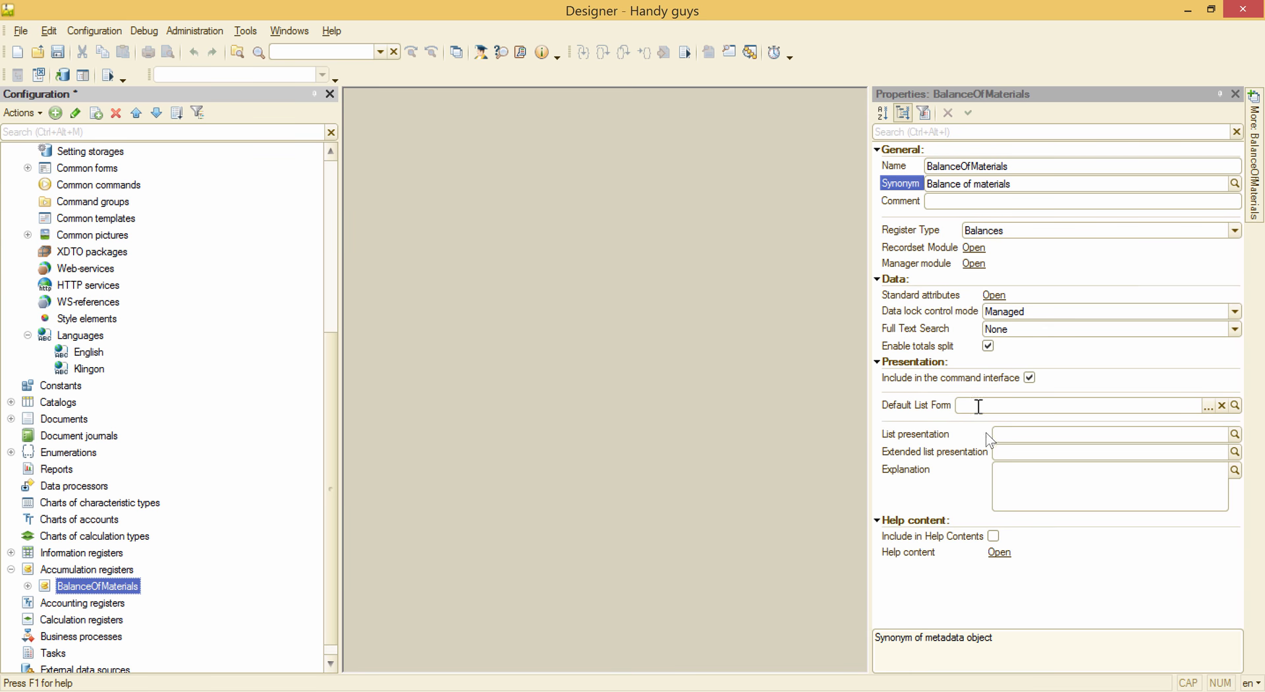
click(1234, 184)
click(653, 257)
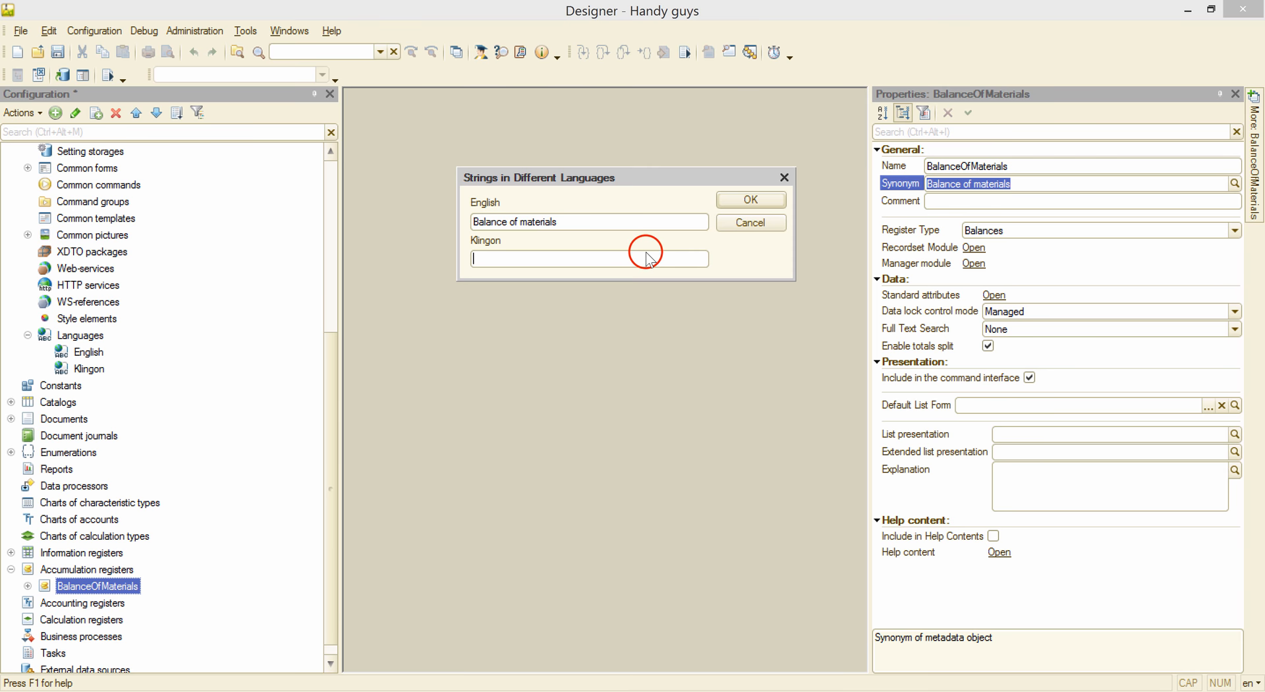
text(ratlhIl' ghu' vIDelbogh)
click(740, 197)
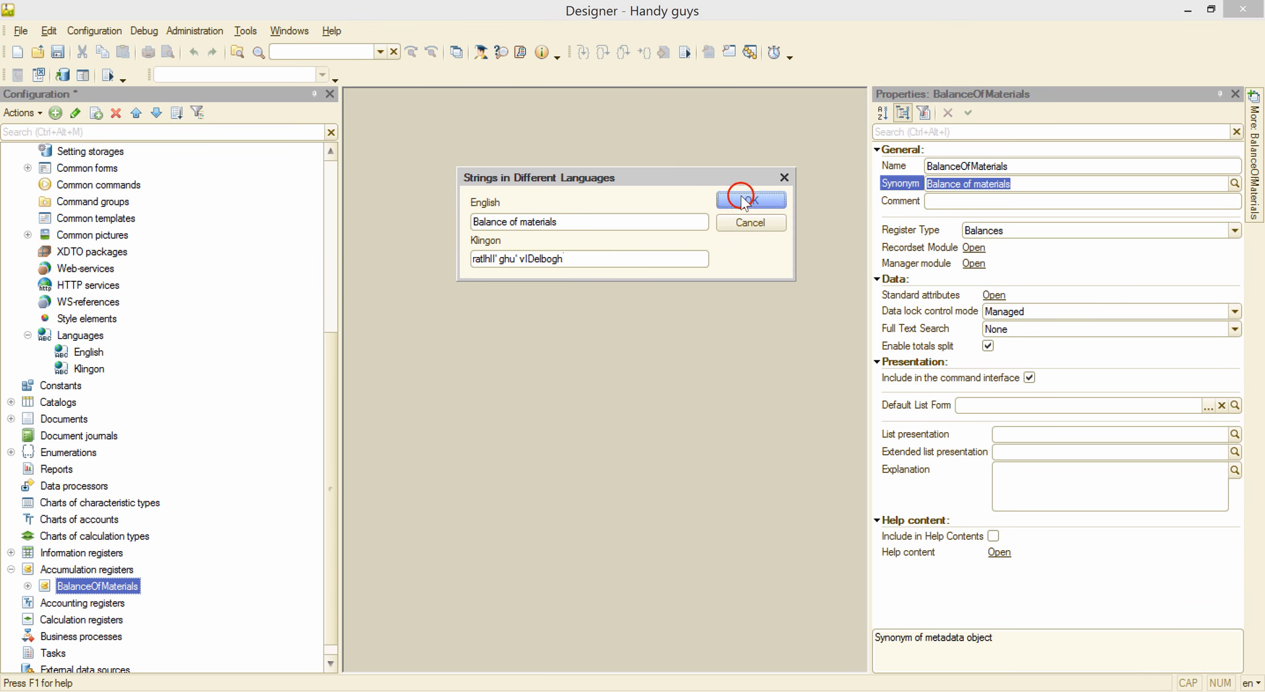
Check the Create commands in the running application, and paste the Klingon synonym for the GoodsReceipt document in Designer.
mouse_move(597, 691)
click(589, 647)
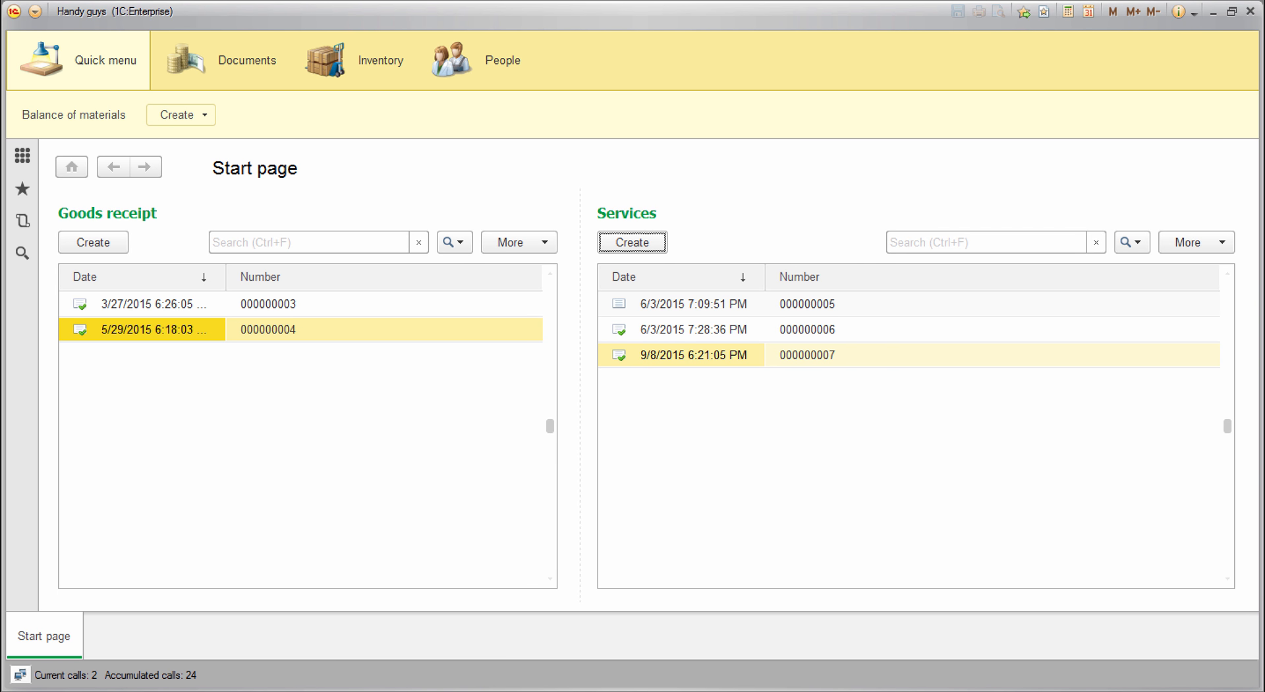
click(195, 118)
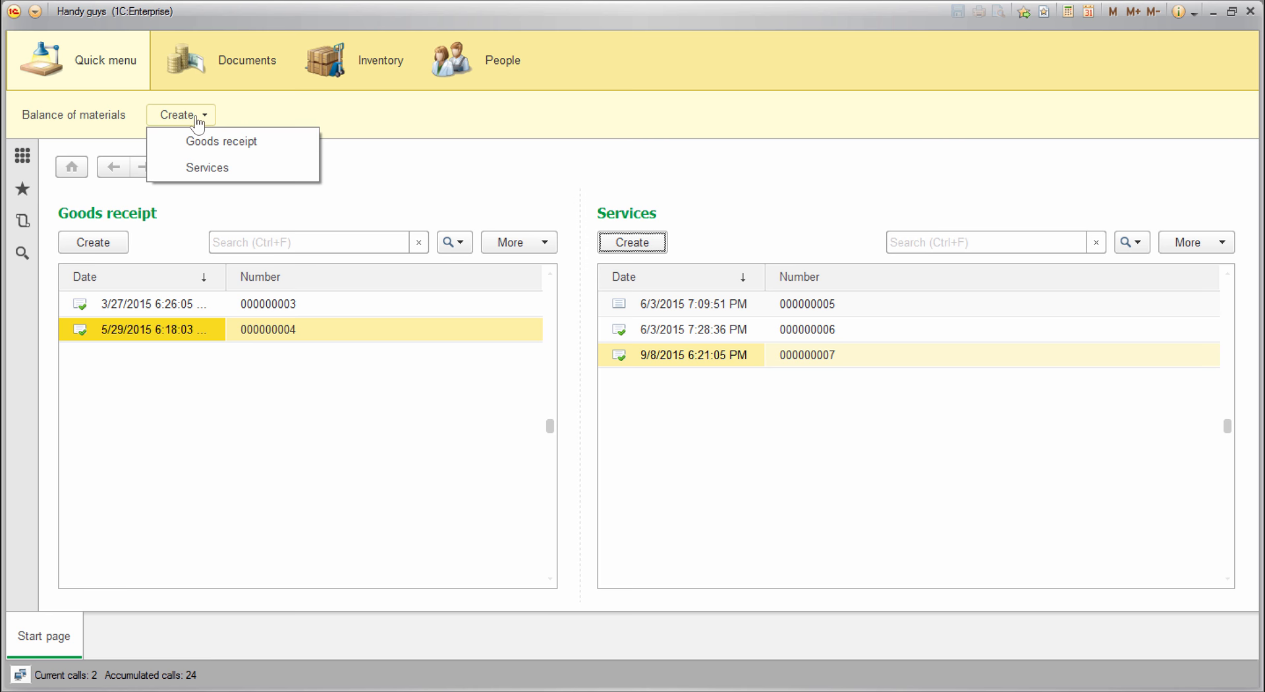
click(195, 119)
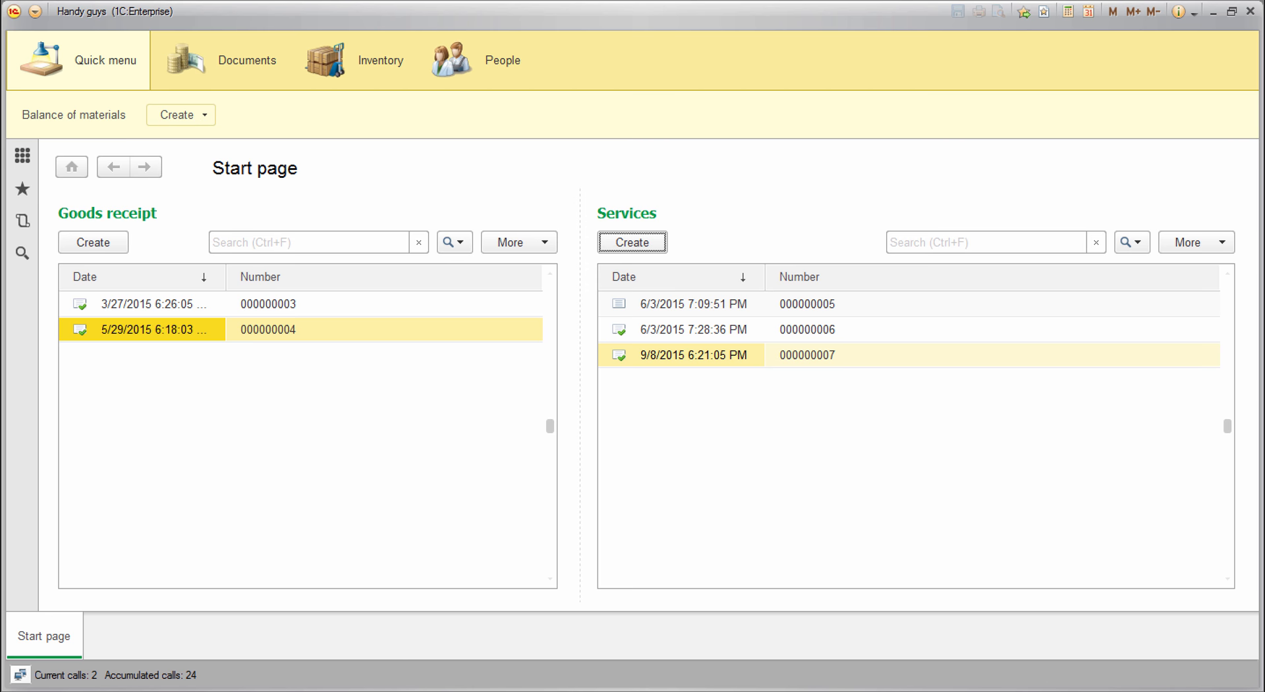
click(477, 641)
drag(331, 427, 330, 419)
click(12, 435)
click(94, 485)
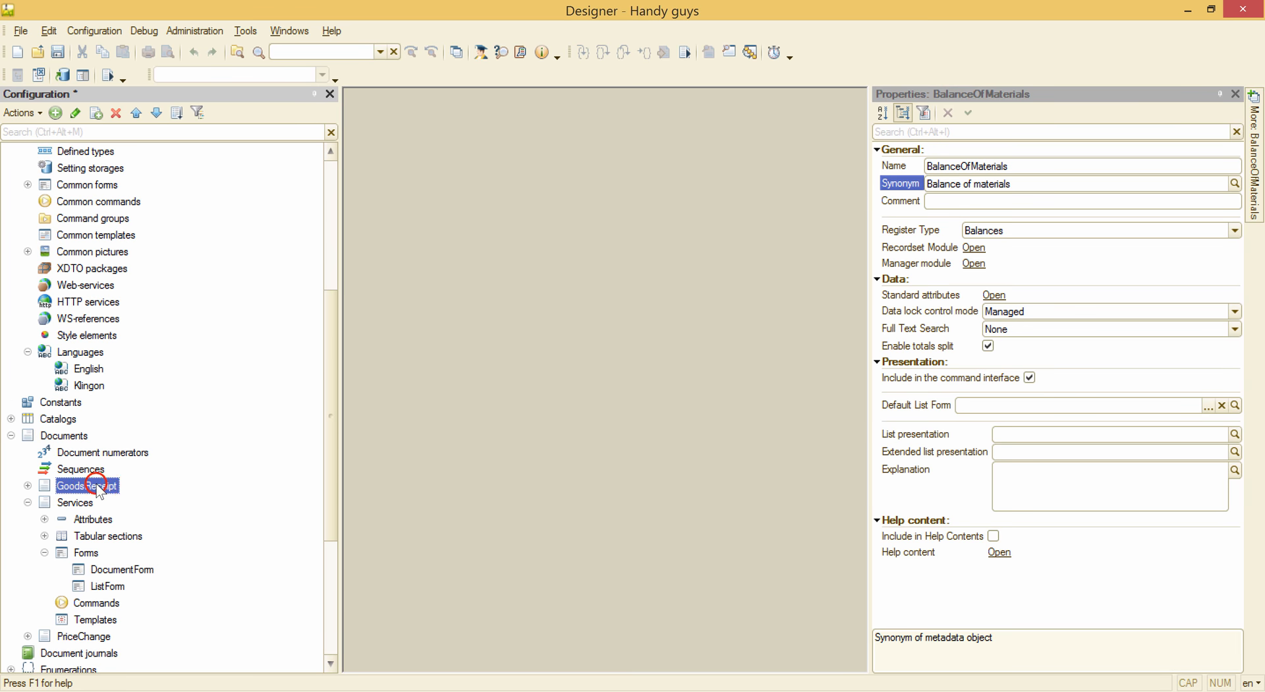
click(1220, 183)
click(655, 258)
key(ctrl+v)
click(744, 200)
Set the Klingon synonym of the Services document to "Qap".
click(85, 505)
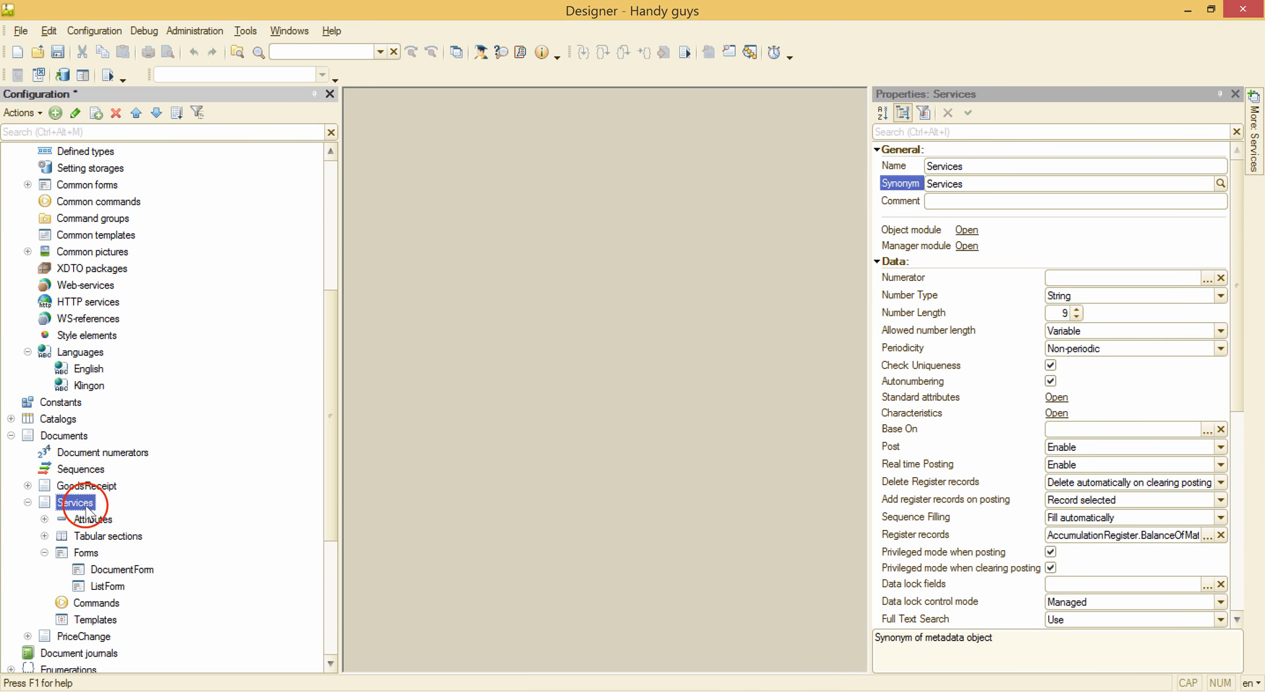
click(1220, 183)
click(652, 257)
text(Qap)
click(739, 196)
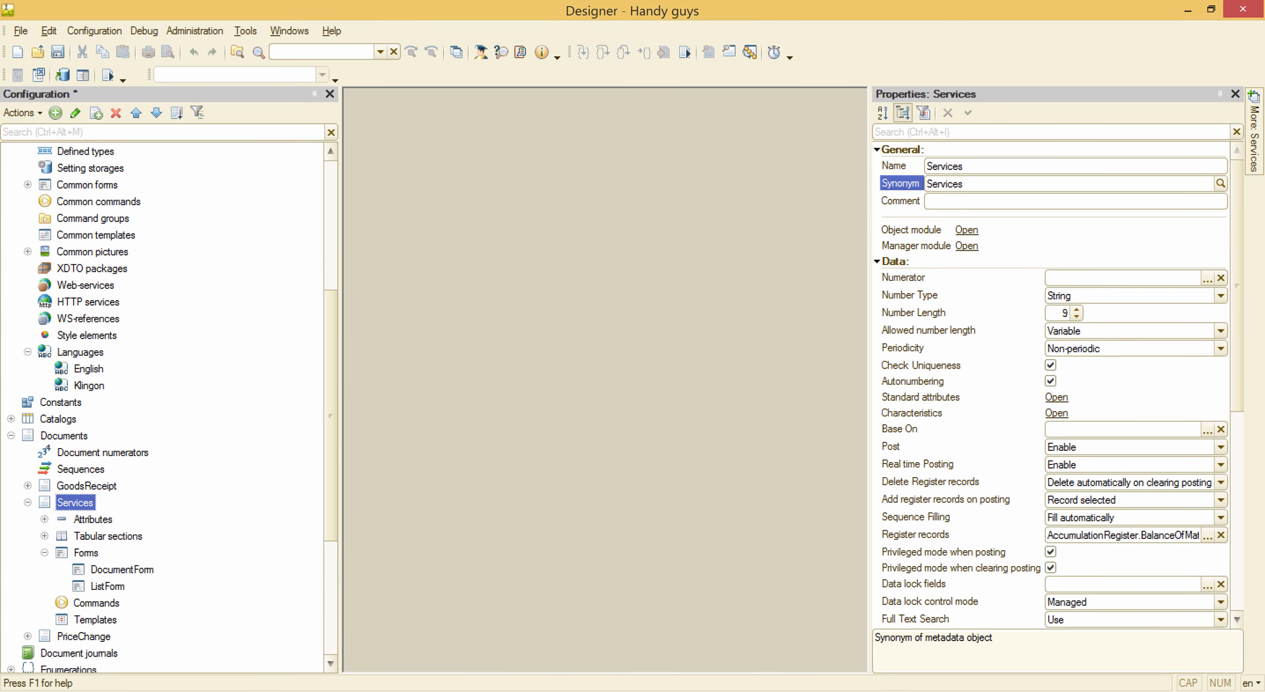
Open the GoodsReceipt document's ListForm in Designer and turn off Autofill for the form's command bar.
click(628, 642)
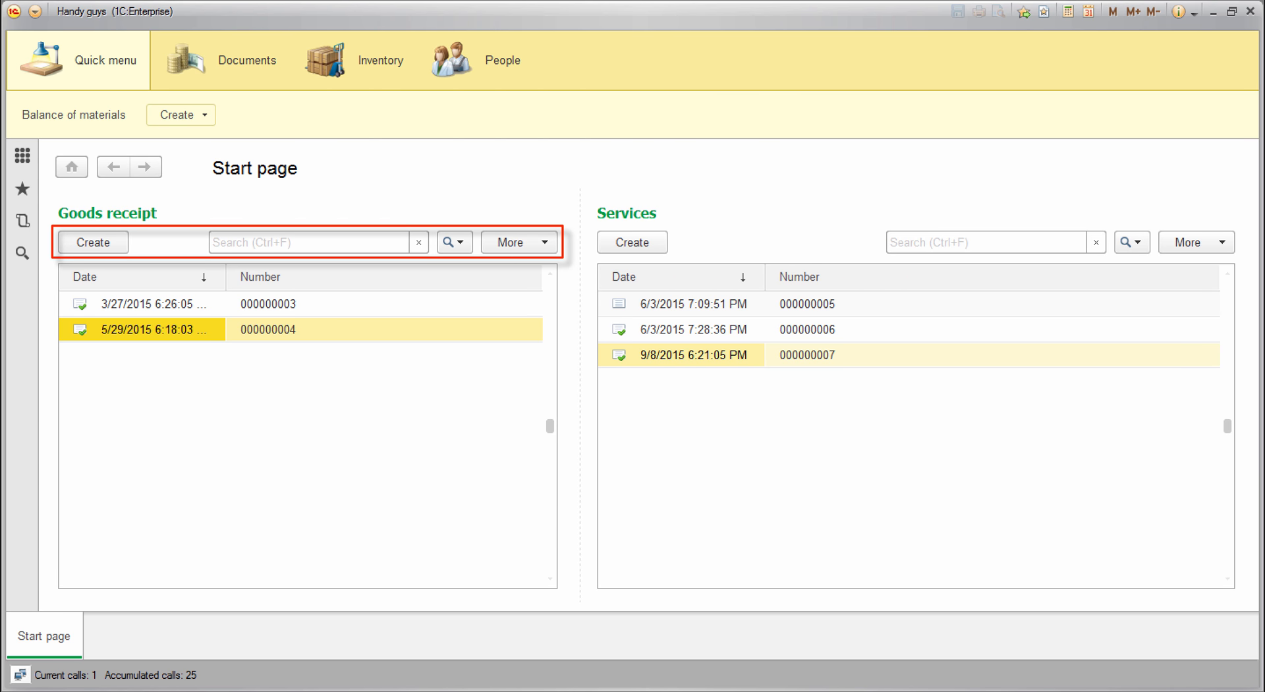
click(481, 649)
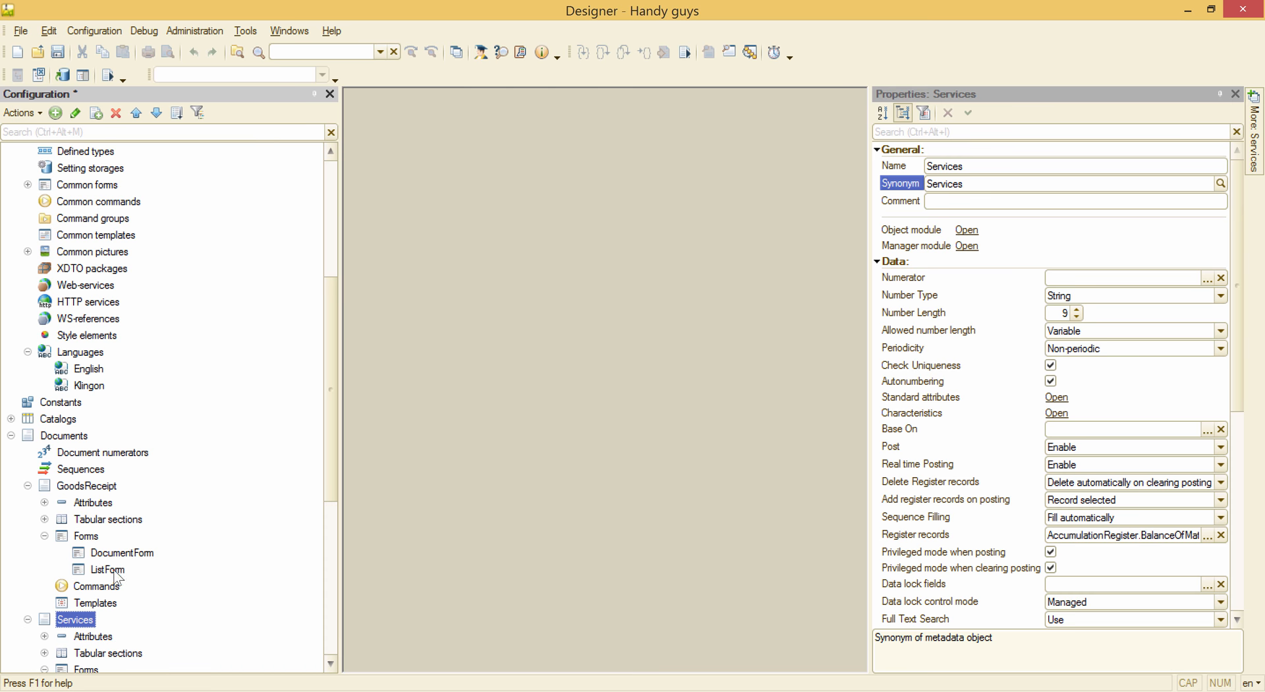
double_click(115, 572)
double_click(570, 100)
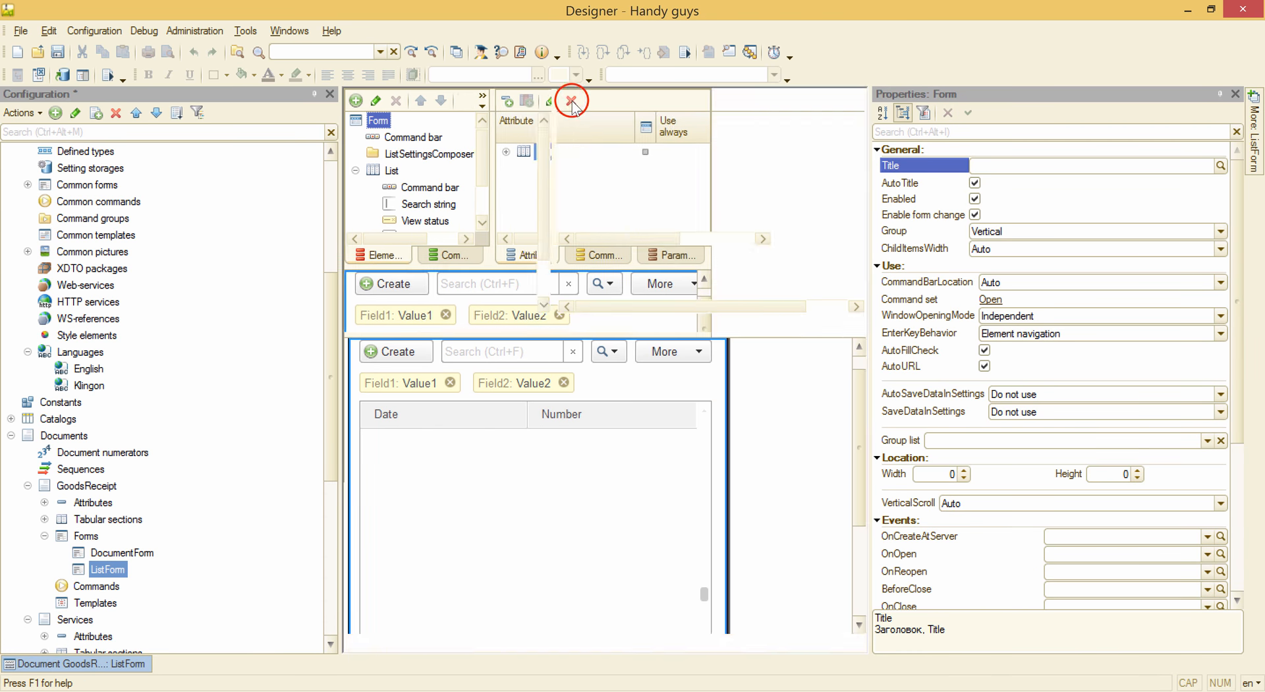
click(419, 137)
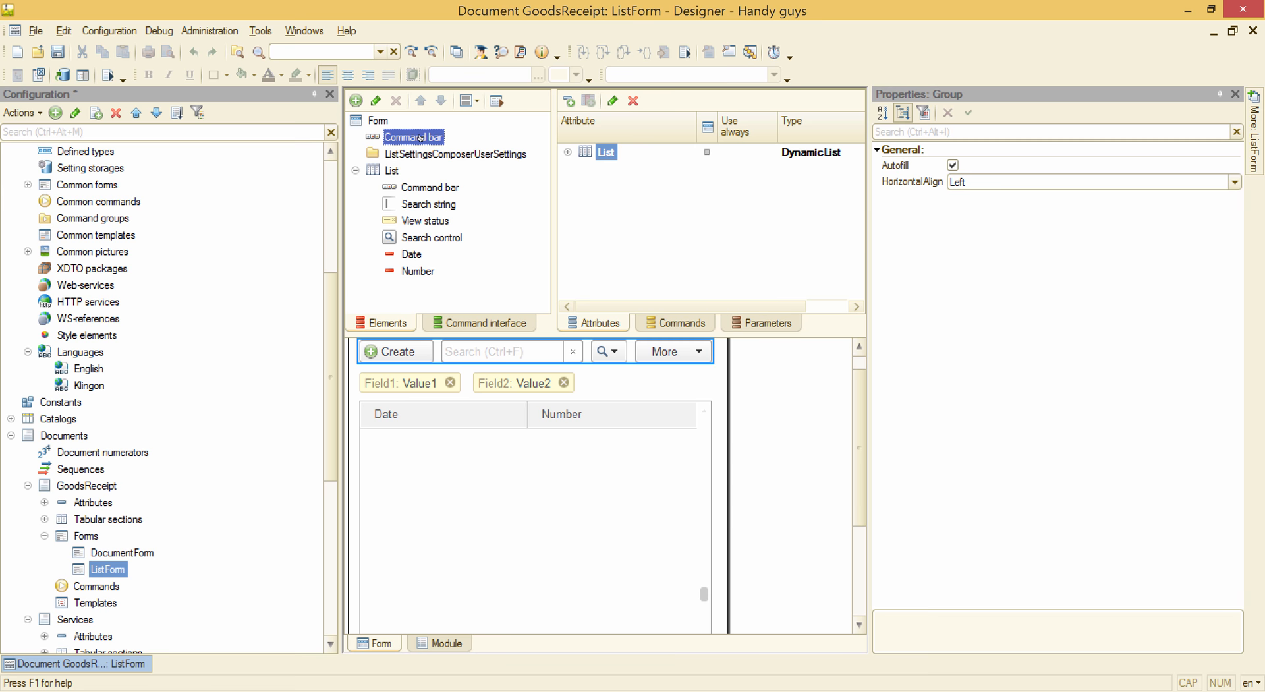
click(952, 166)
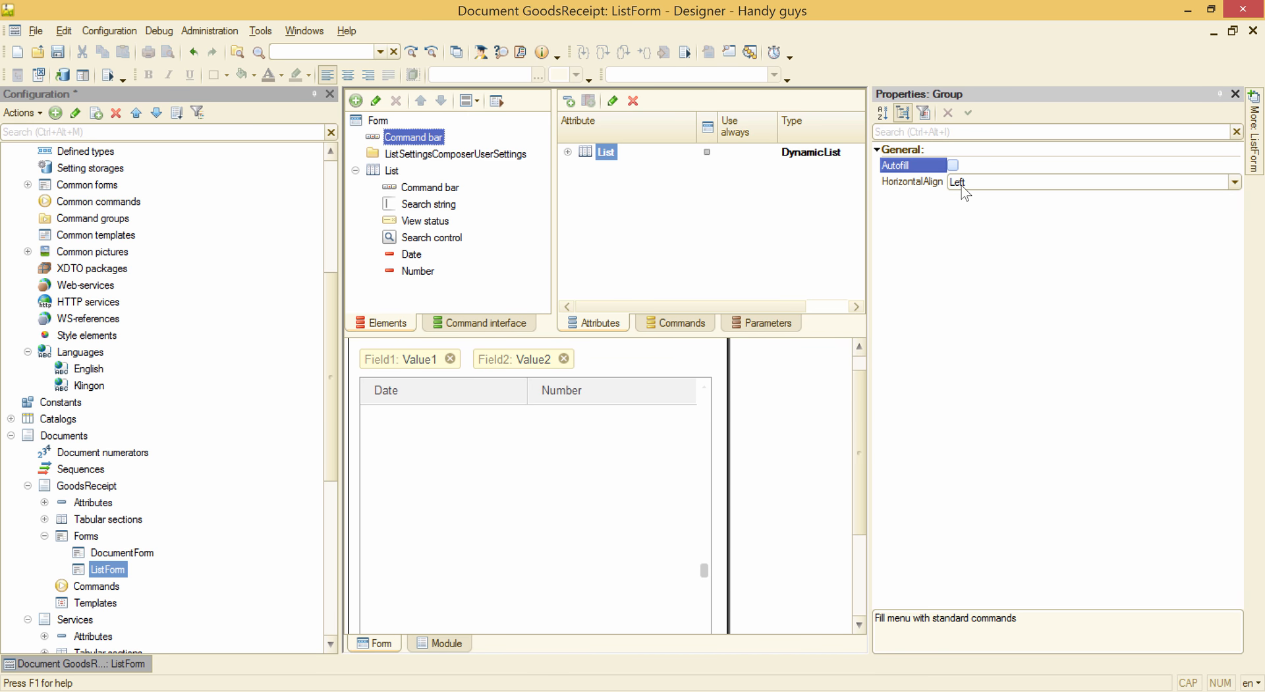
Add a form command named Create and place it as a button in the form's command bar.
click(693, 326)
click(568, 101)
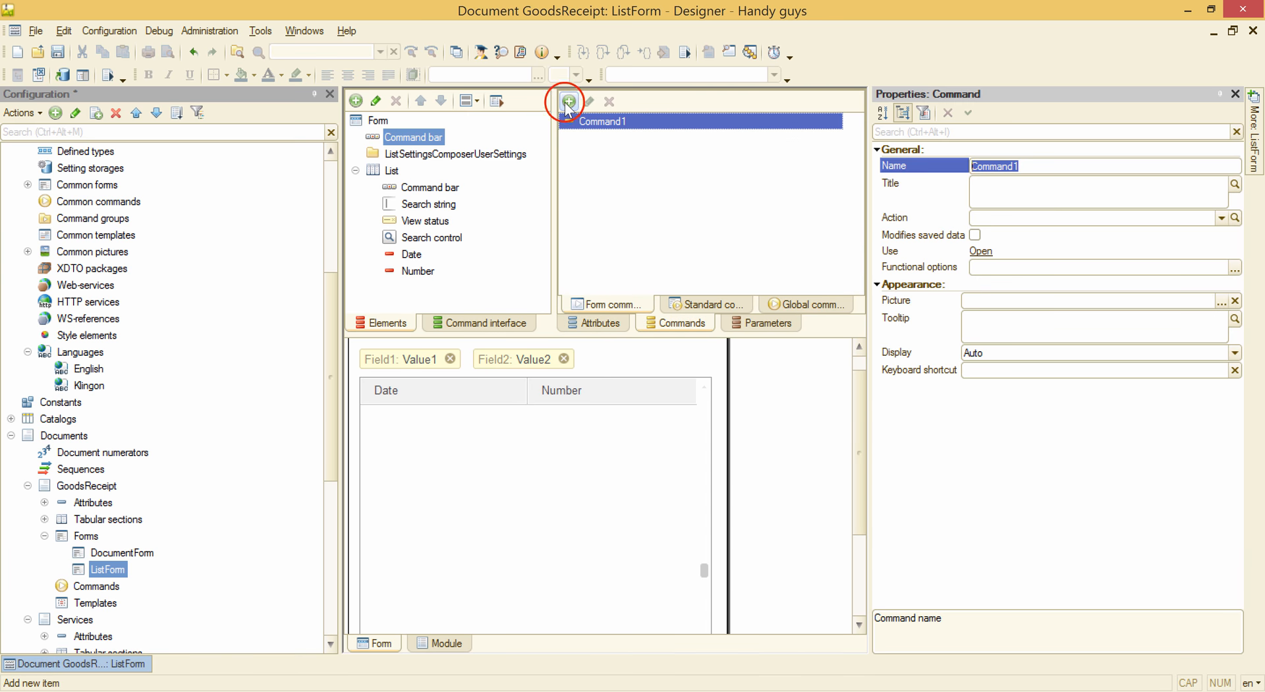
text(Create)
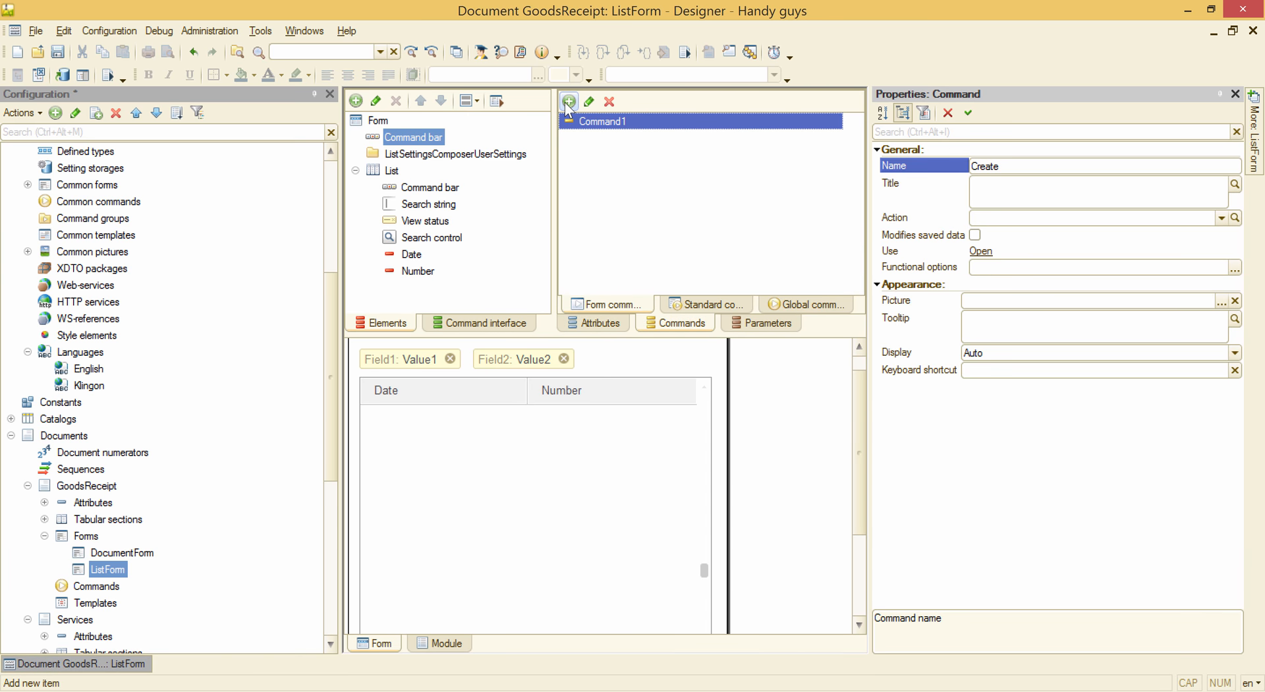
key(Return)
drag(535, 130, 453, 139)
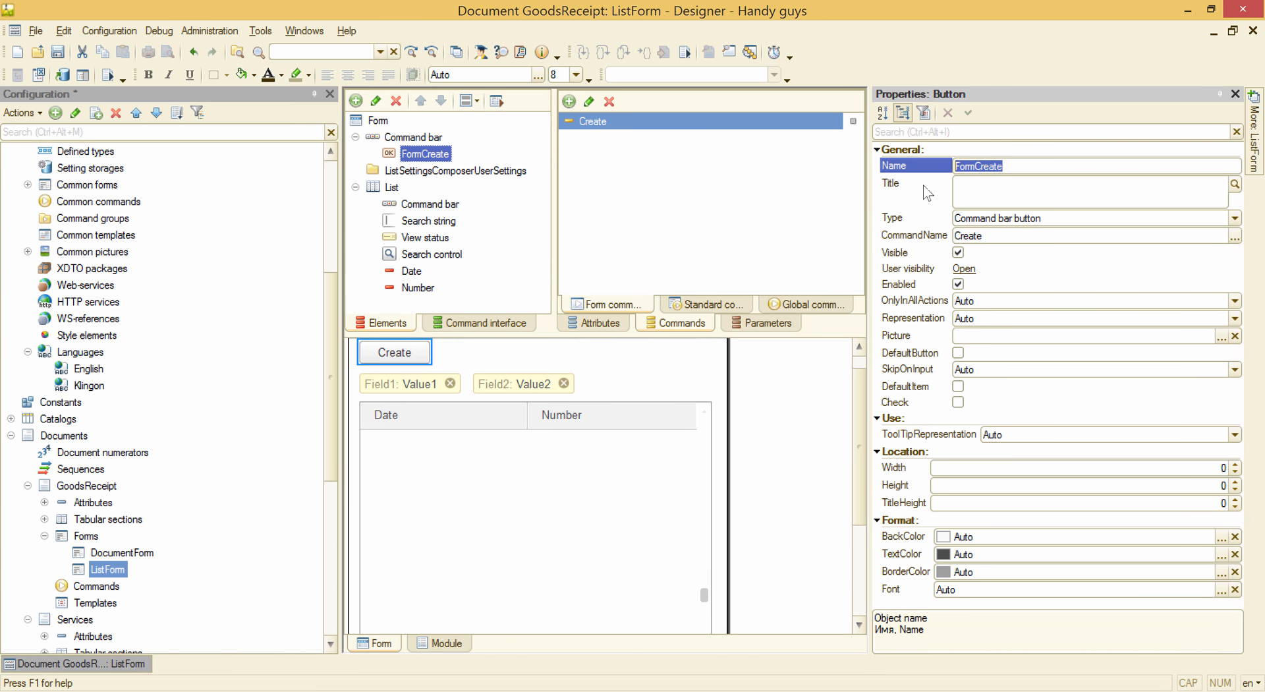
Set the FormCreate button's title to "Create" in English and "chenmoH" in Klingon.
click(1235, 185)
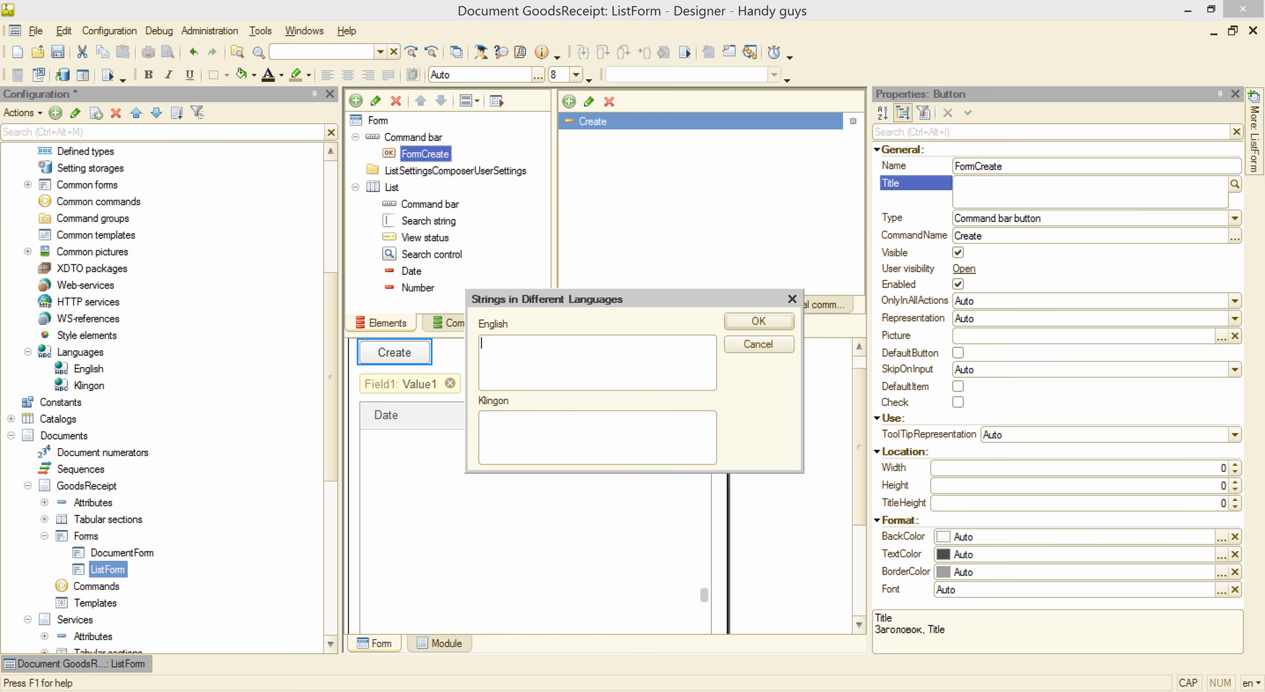
text(Create)
click(593, 439)
text(chenmoH)
click(758, 322)
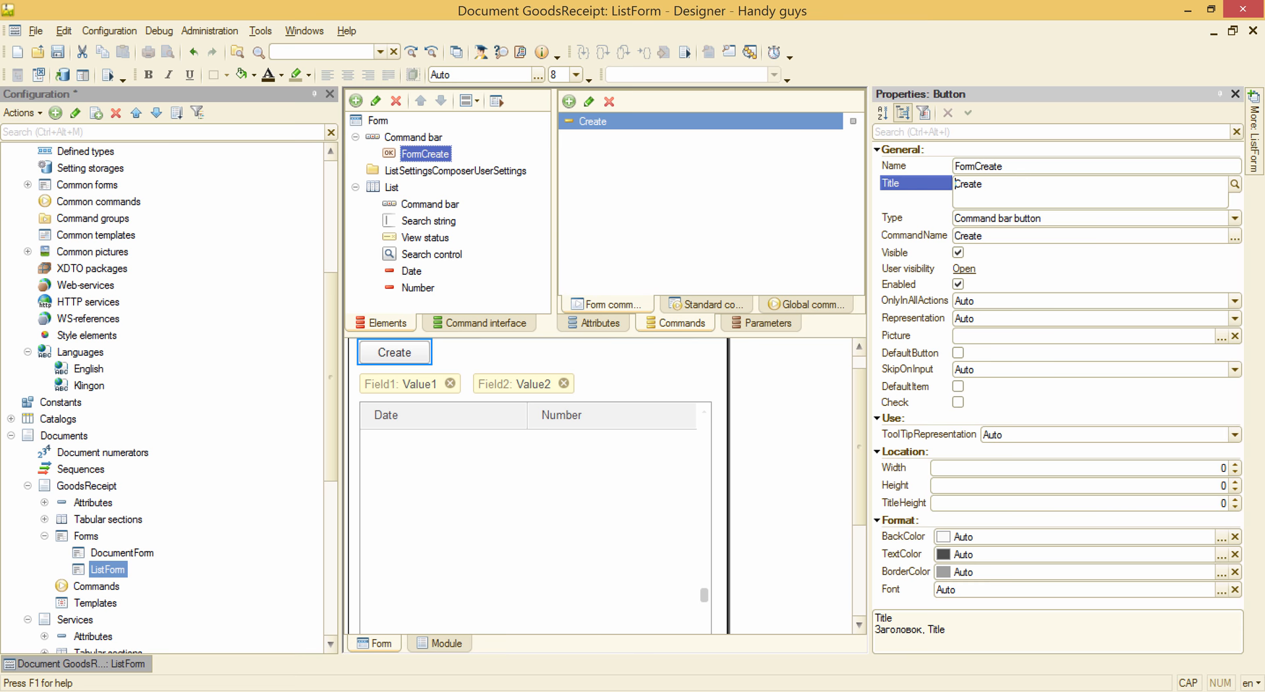
Delete the Create form command with its button and turn Autofill back on for the form's command bar.
click(610, 101)
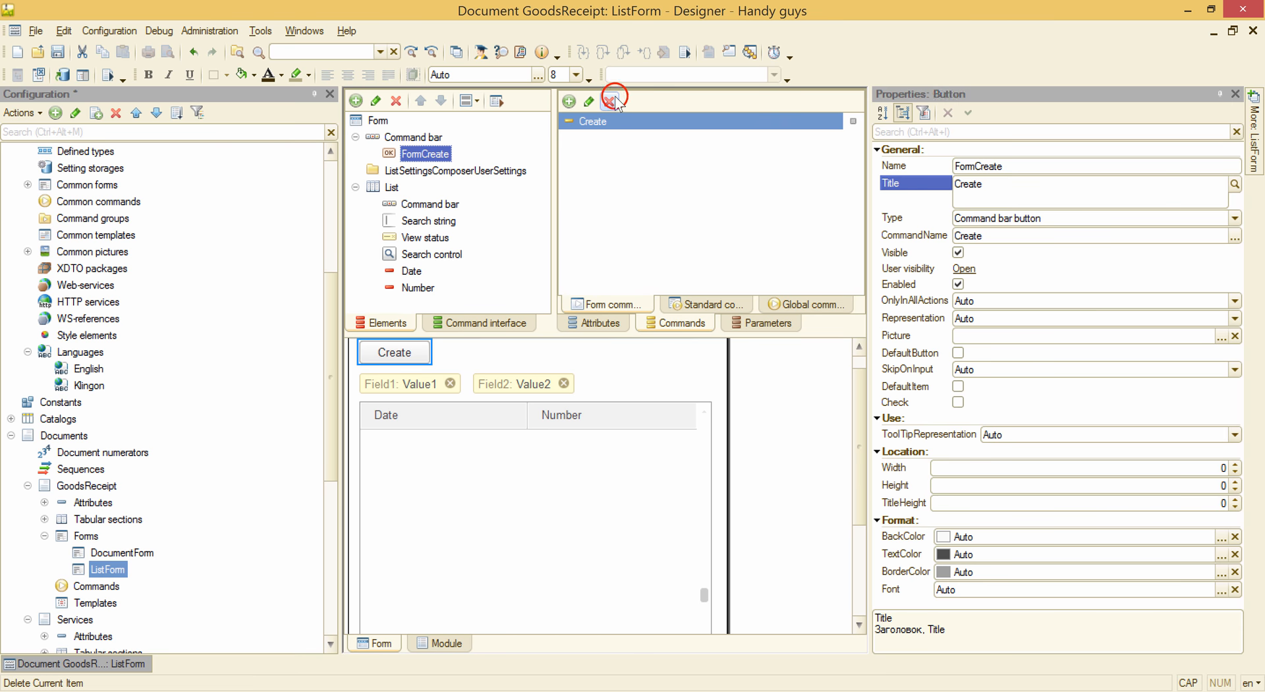
click(560, 374)
click(414, 136)
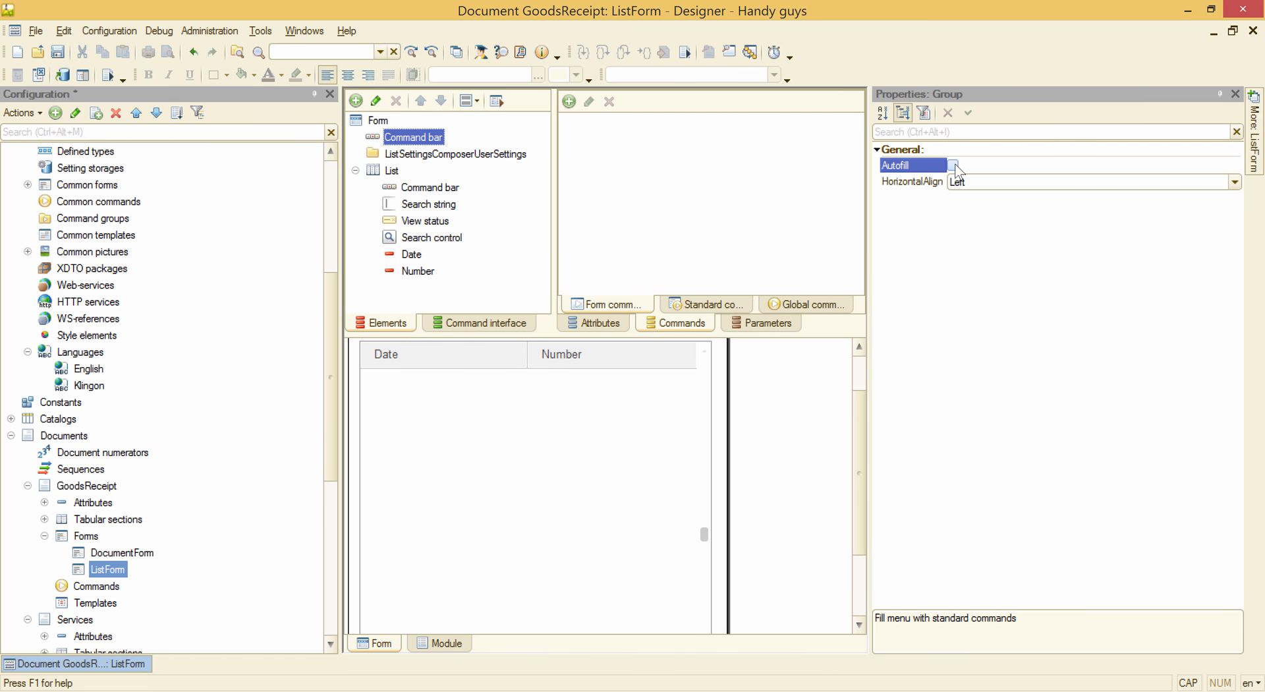
click(953, 165)
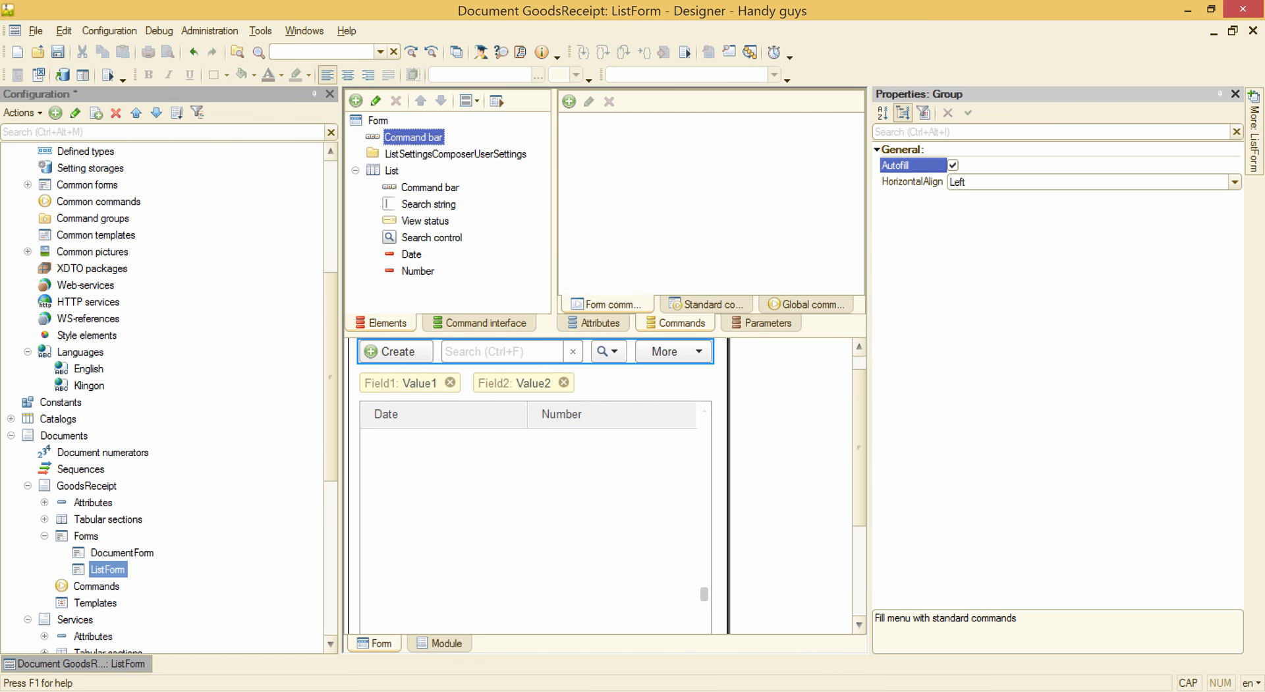
Switch to the running 1C:Enterprise application to view the Goods receipt and Services lists, and return to Designer.
mouse_move(508, 686)
click(635, 643)
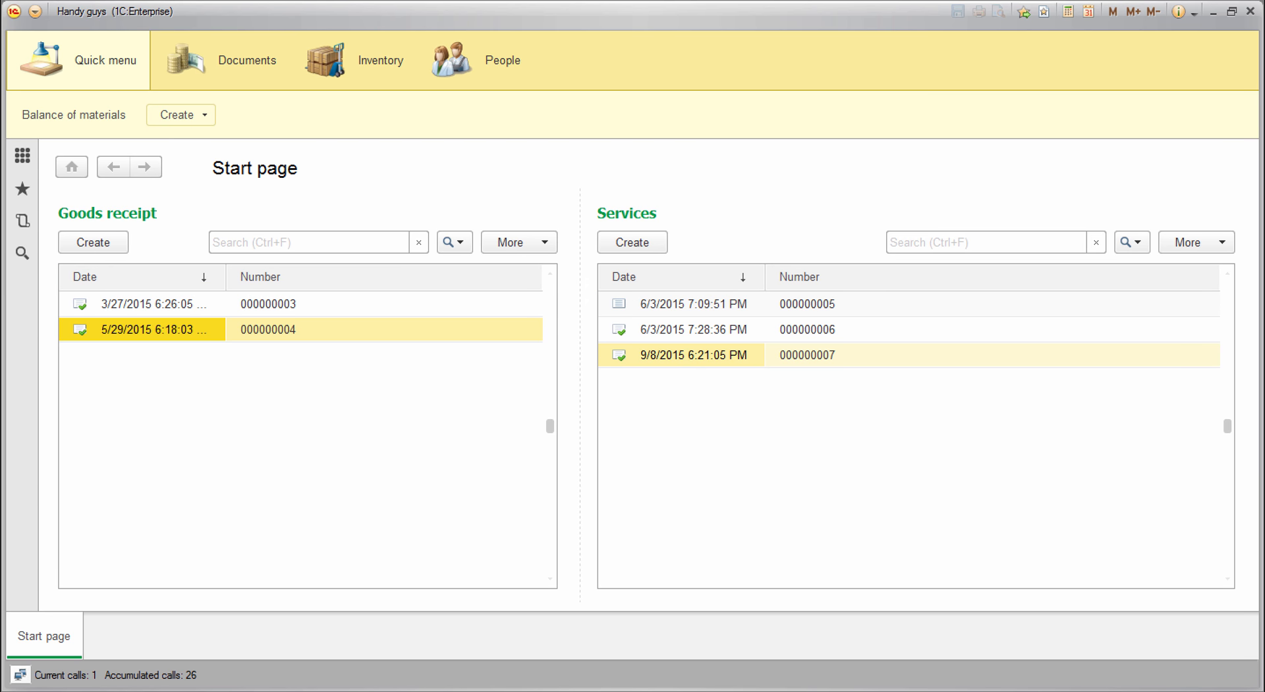
mouse_move(551, 684)
click(443, 623)
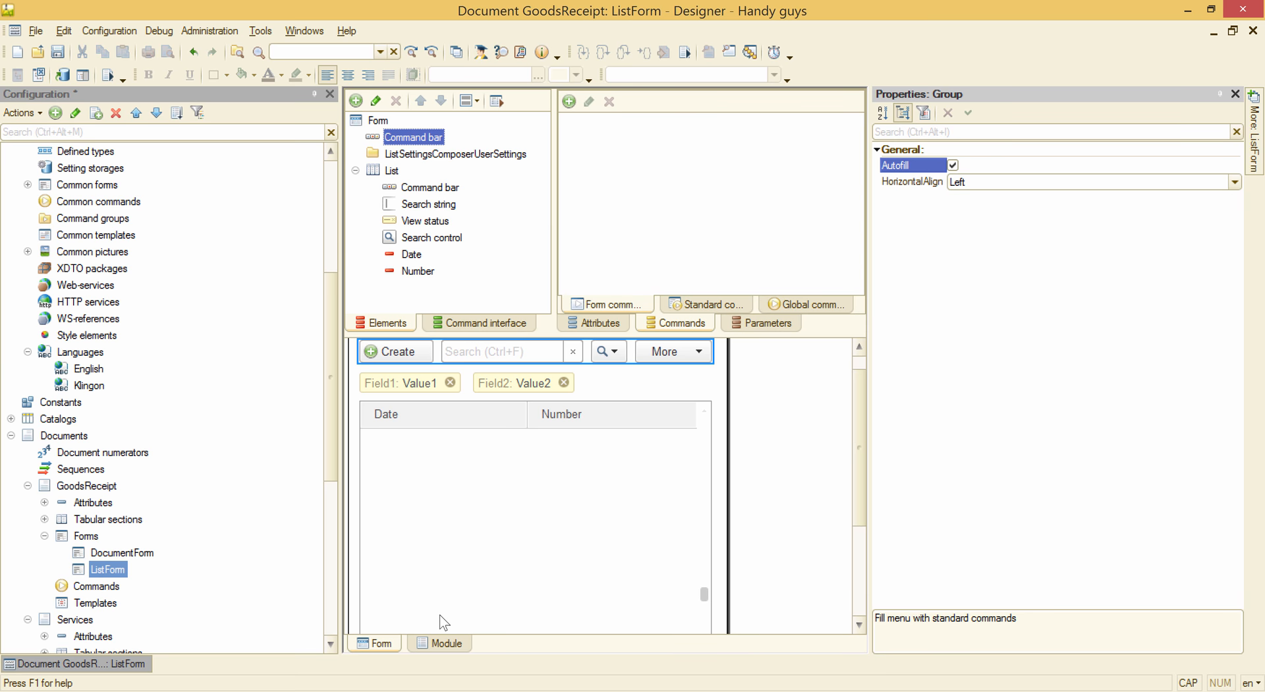
Set the Klingon title of the Date column in the GoodsReceipt list form to "poH".
click(444, 420)
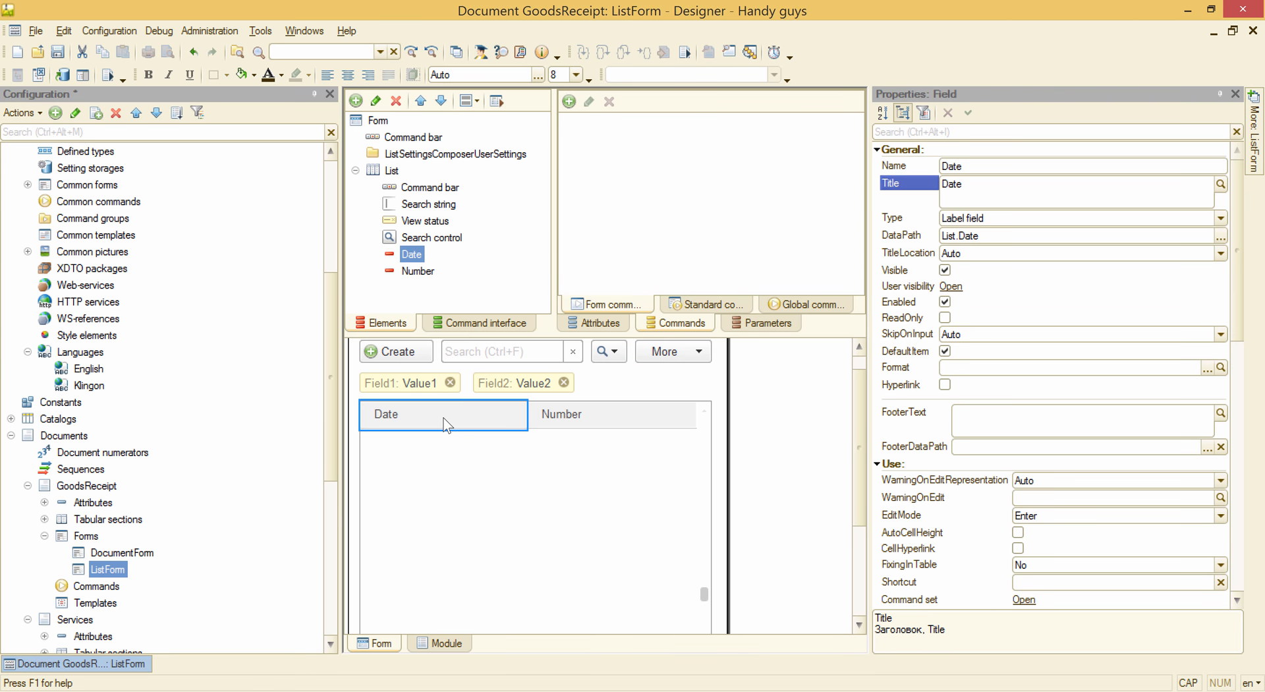
click(1221, 185)
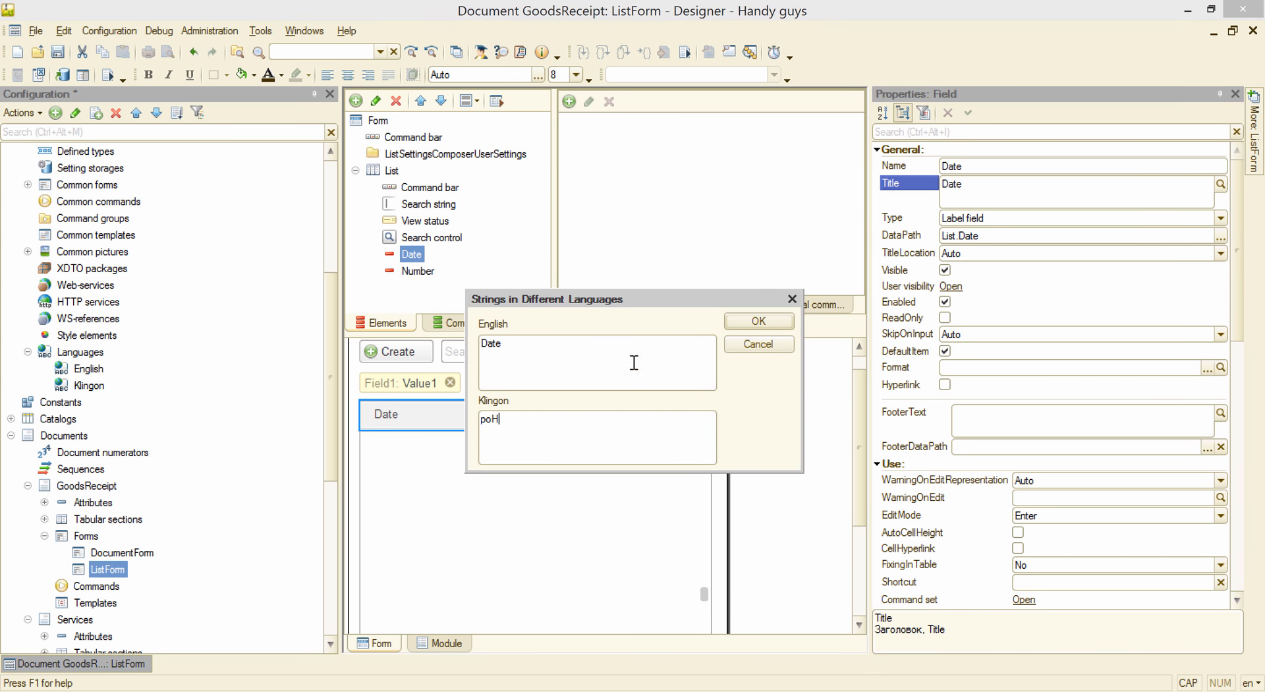
key(Caps_Lock)
click(757, 321)
Set the Klingon title of the Number column in the GoodsReceipt list form to "mI'".
click(614, 426)
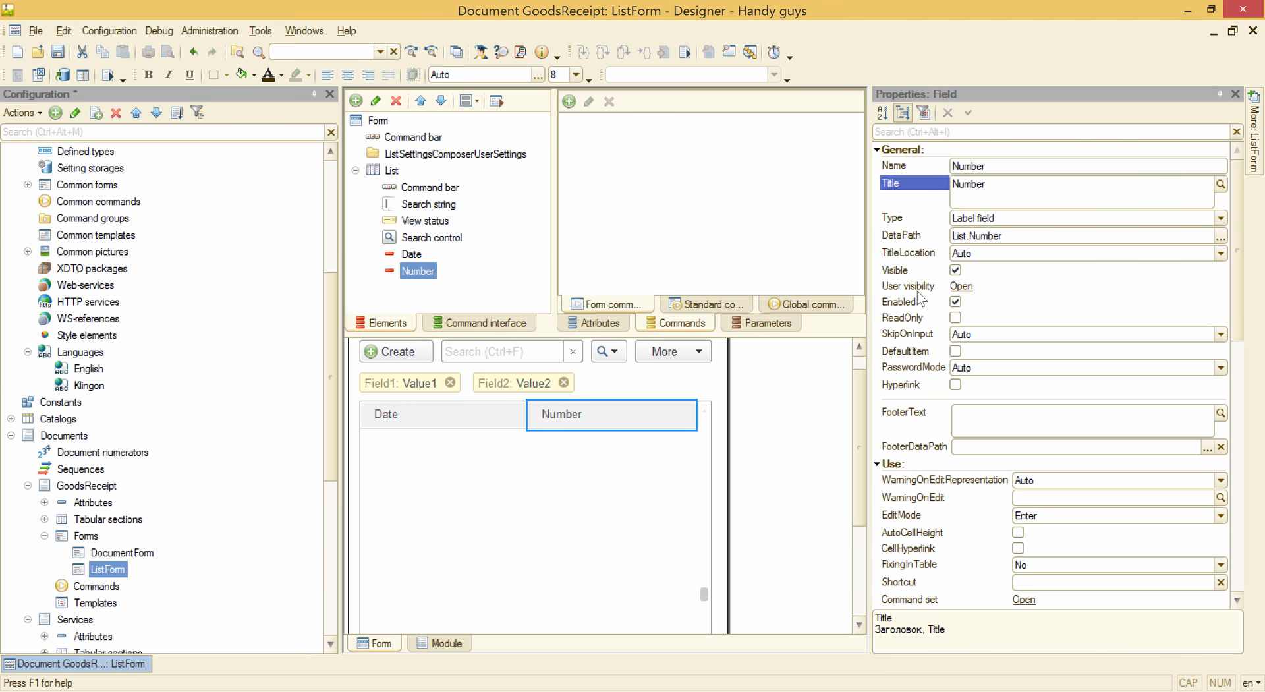
click(1220, 185)
click(500, 446)
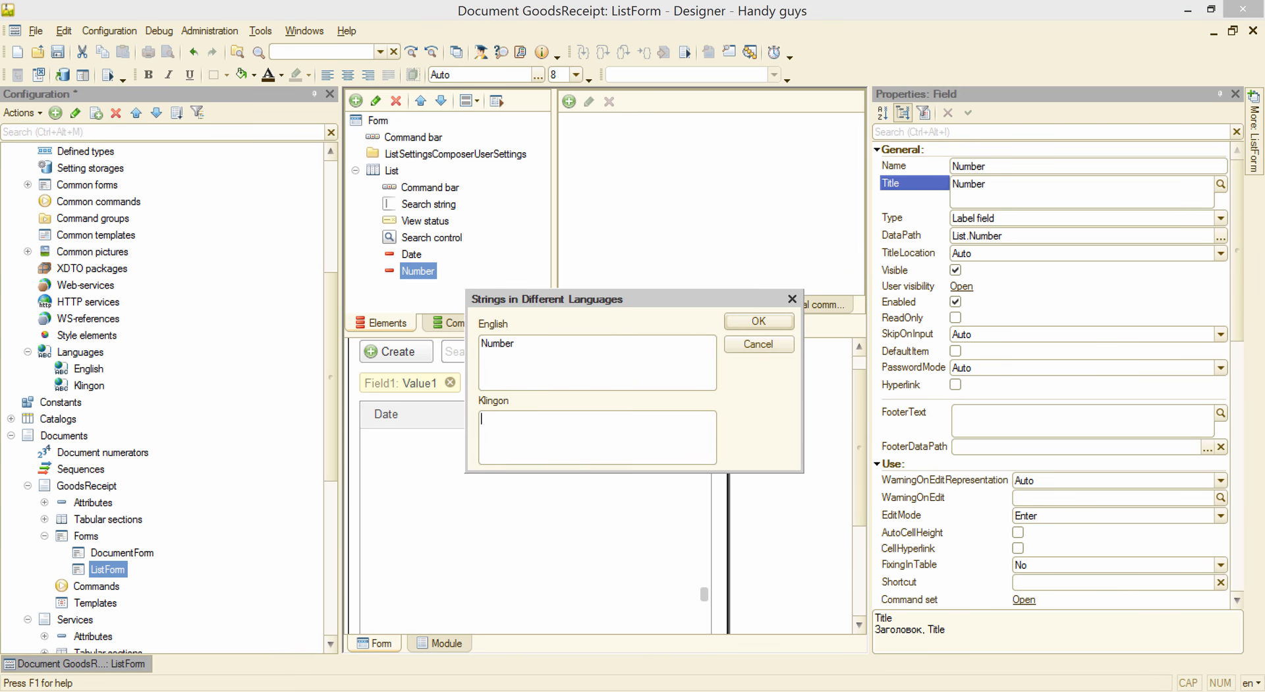
text(m)
key(Caps_Lock)
text(I')
click(742, 323)
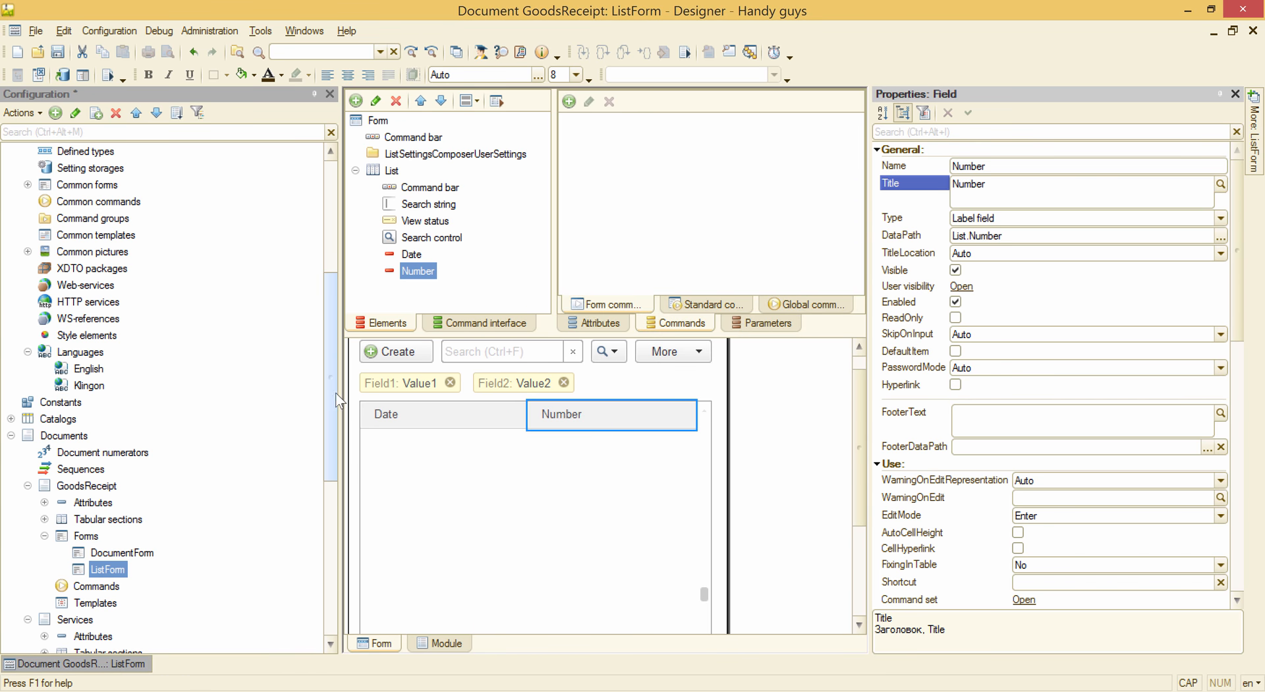
Open the Services document's ListForm and set the Klingon title of its Date column to "poH".
drag(333, 389, 334, 453)
double_click(115, 553)
click(420, 415)
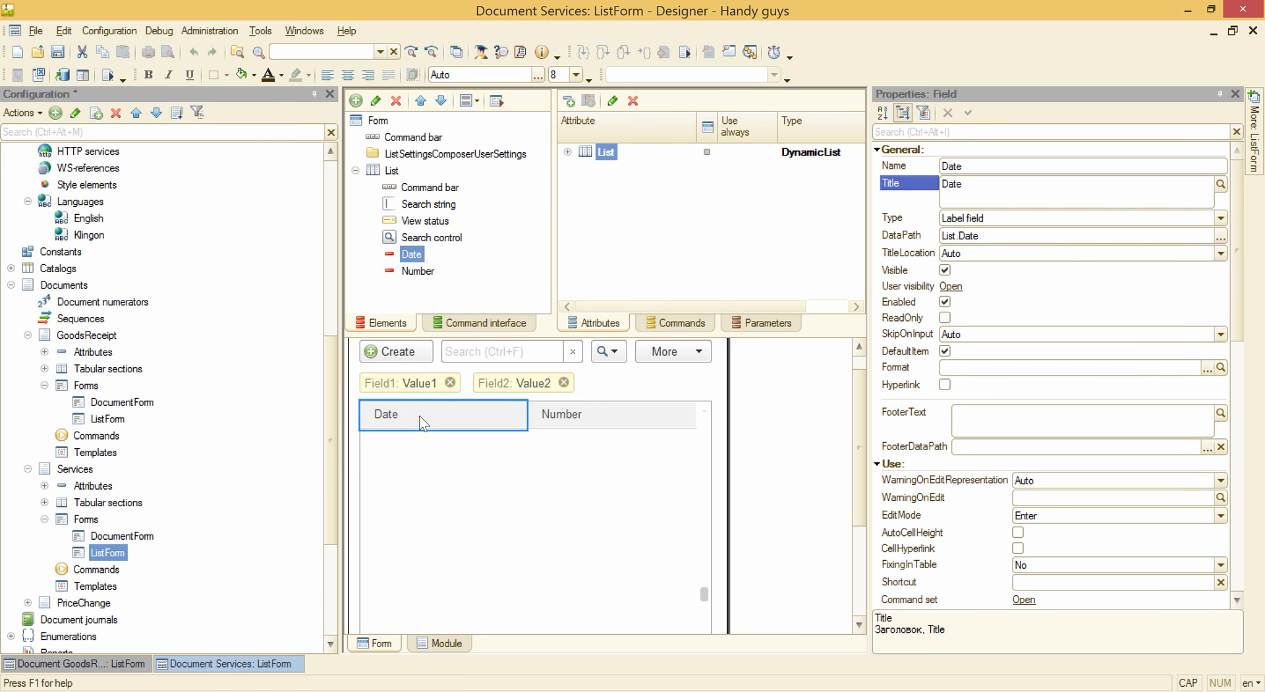
click(1221, 185)
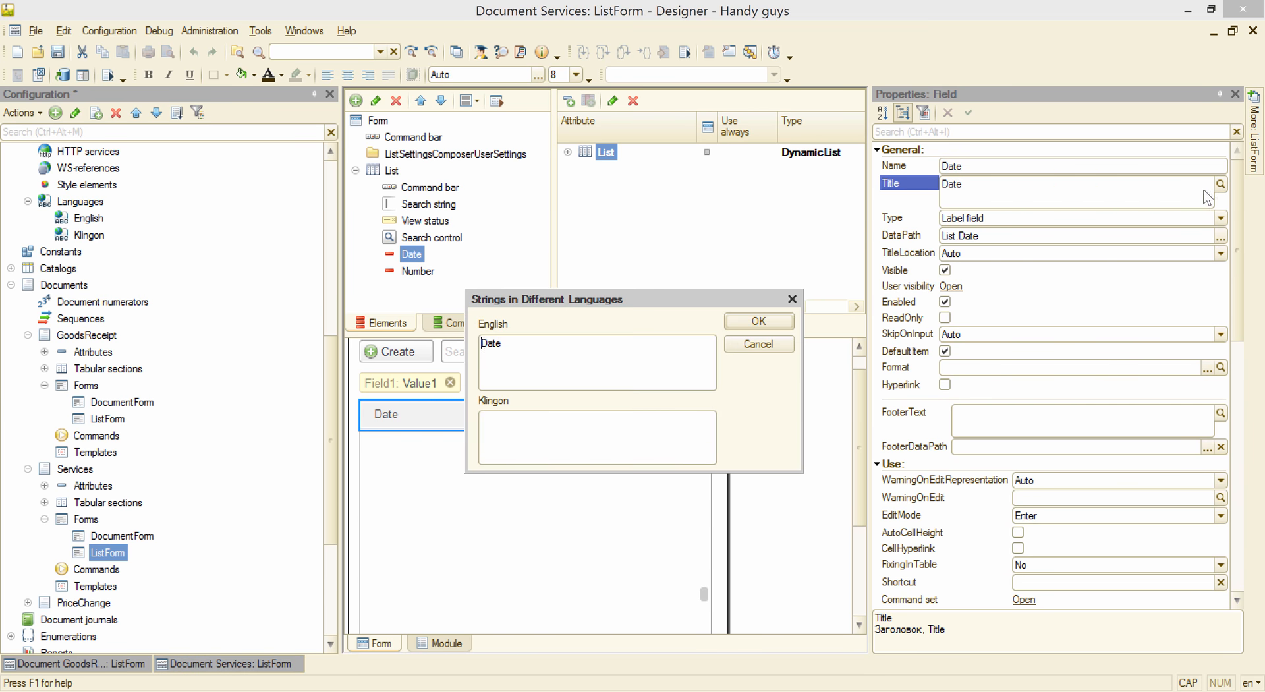
click(566, 442)
key(Caps_Lock)
text(poH)
click(735, 326)
Set the Klingon title of the Services list form's Number column to "mI'" and close both list forms.
click(597, 414)
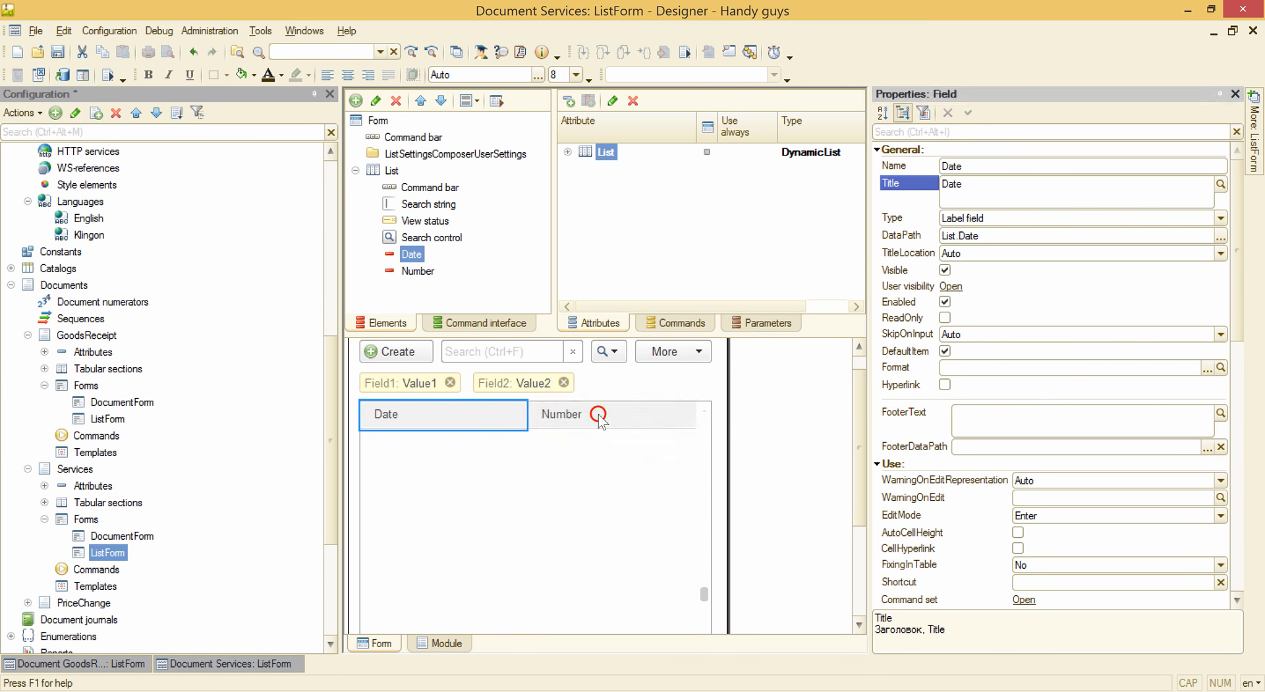
click(1221, 185)
click(543, 431)
text(ml')
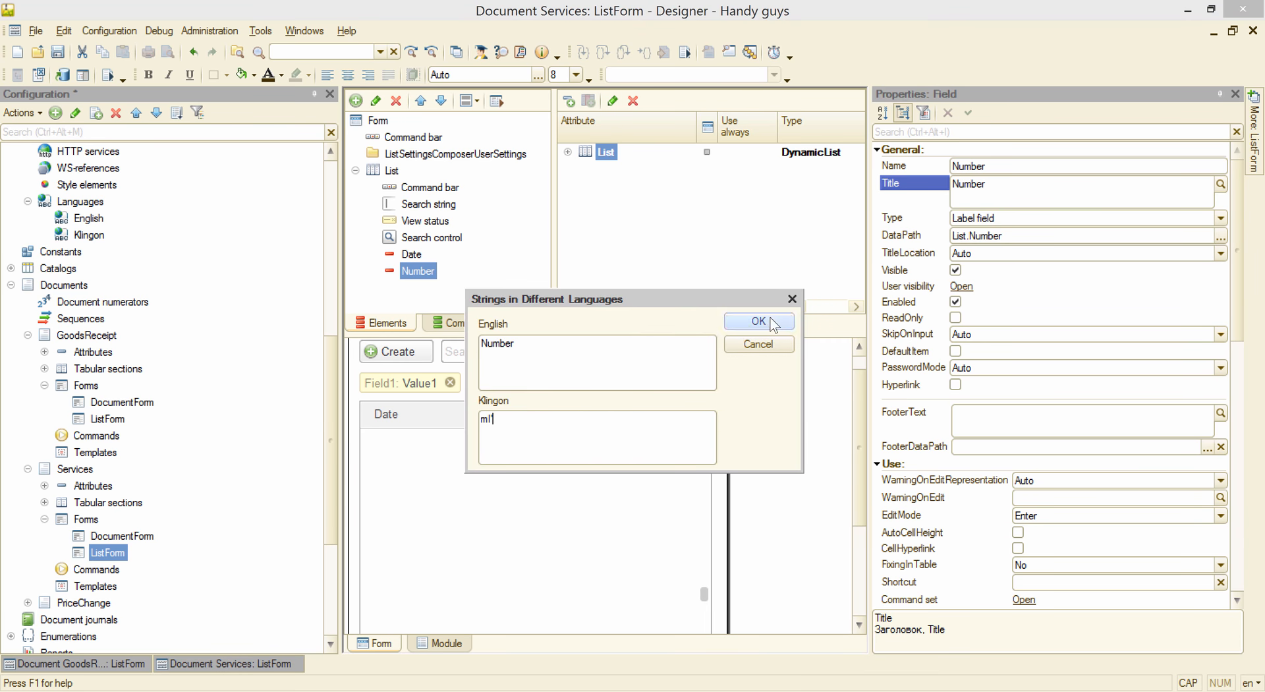
click(769, 323)
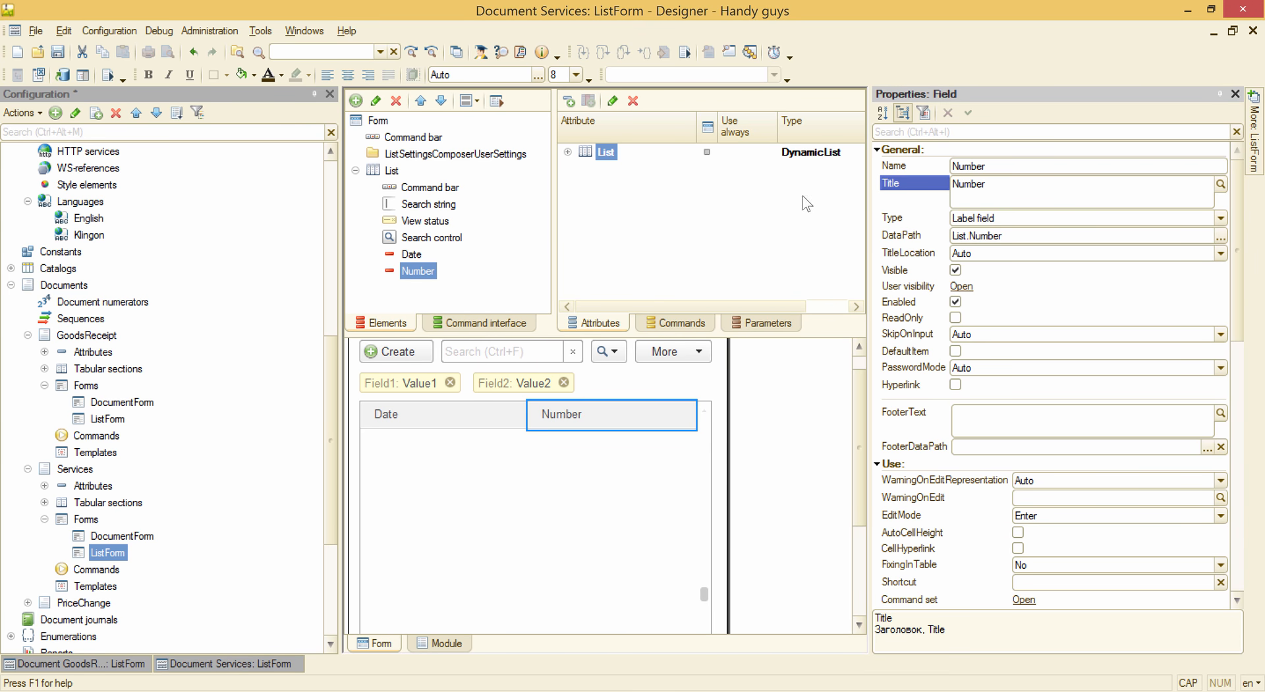
click(1251, 31)
click(1252, 31)
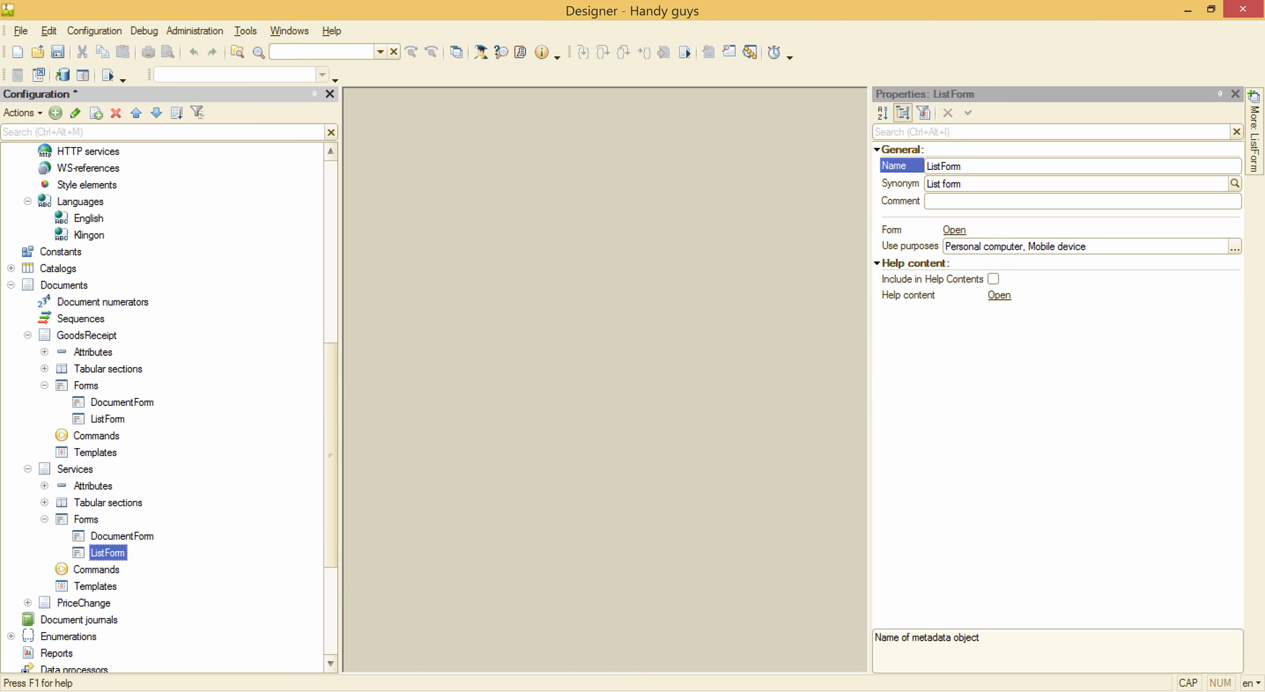
Open the infobase user list, add a new user and enter the Klingon user's name.
click(191, 31)
click(212, 52)
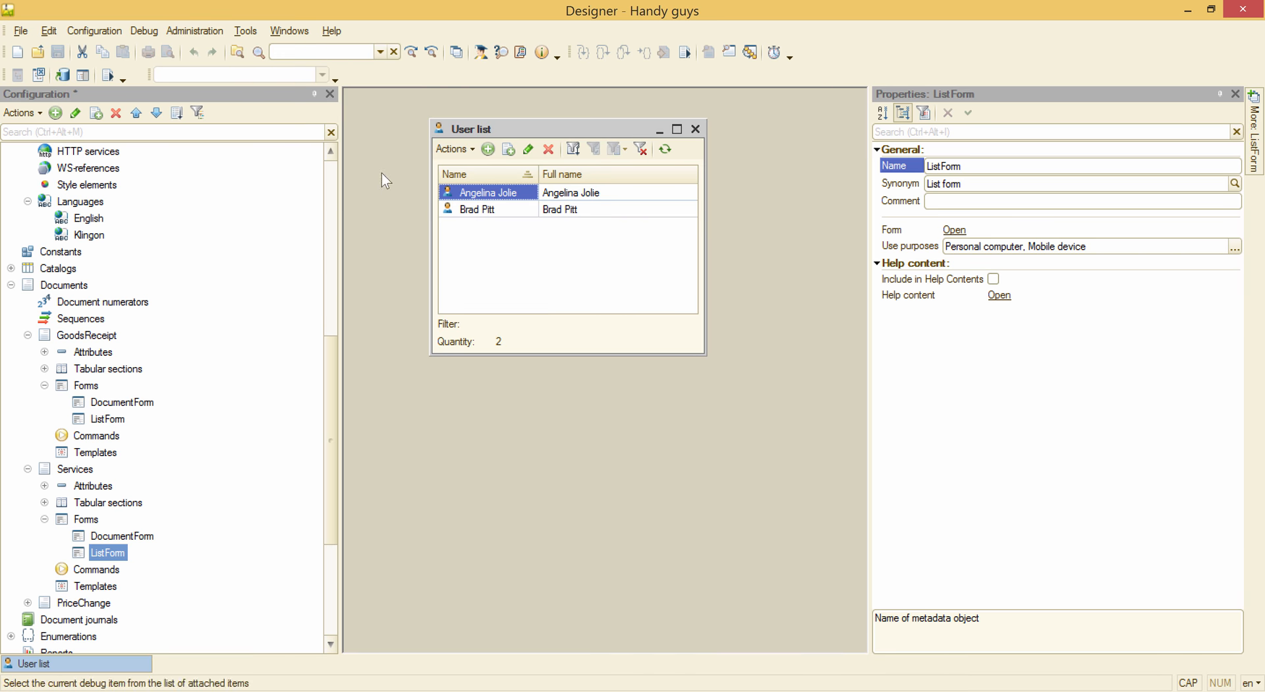
click(488, 149)
text(Patrick Stewart)
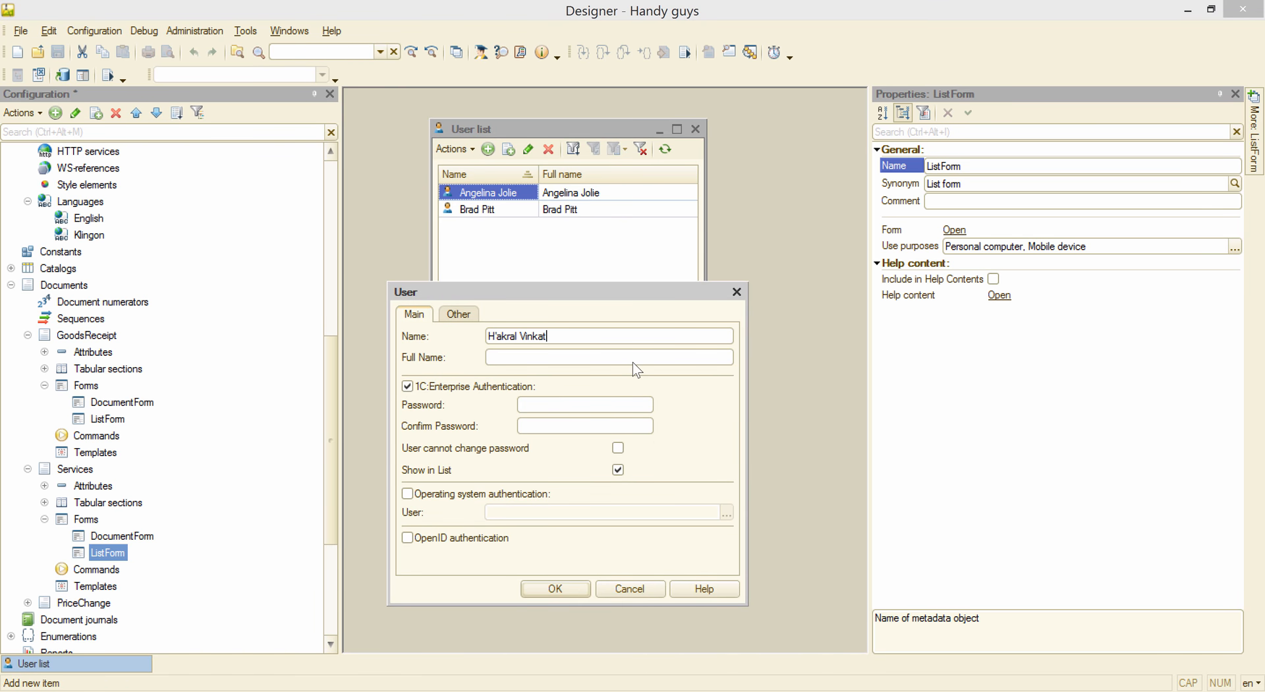
key(Tab)
Give the new user the Admin role and the Klingon language, save the user and close the user list.
click(471, 317)
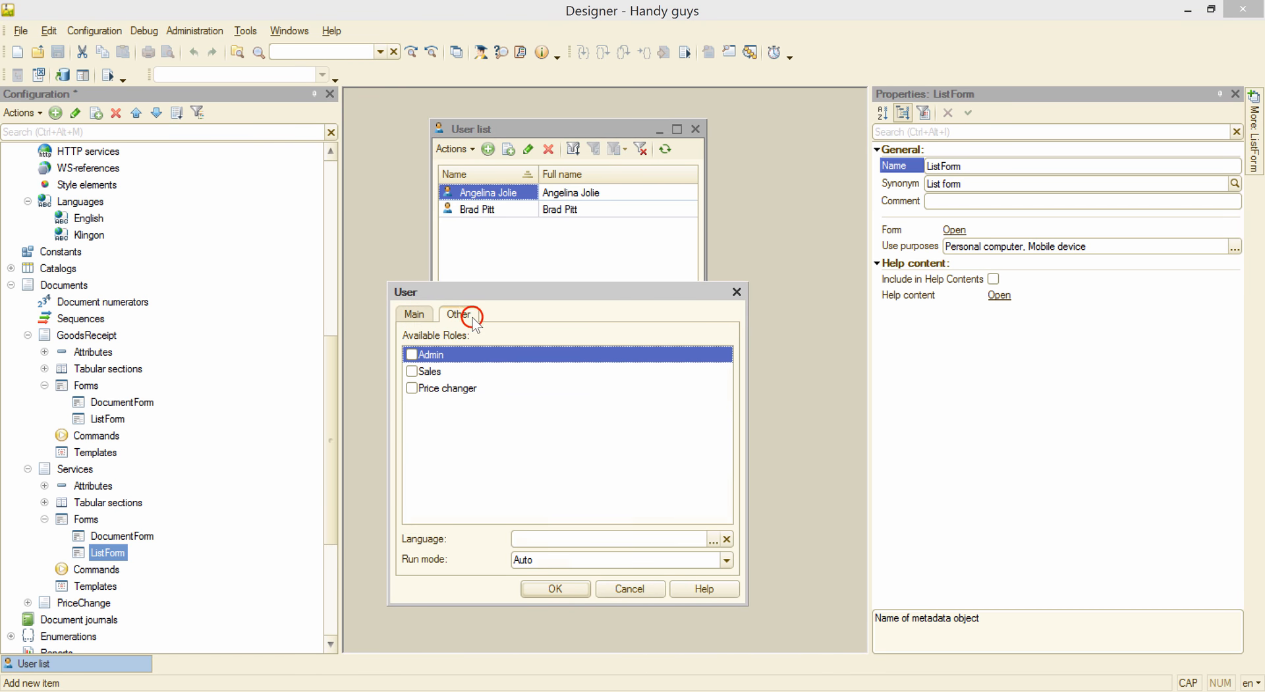
click(411, 355)
click(713, 539)
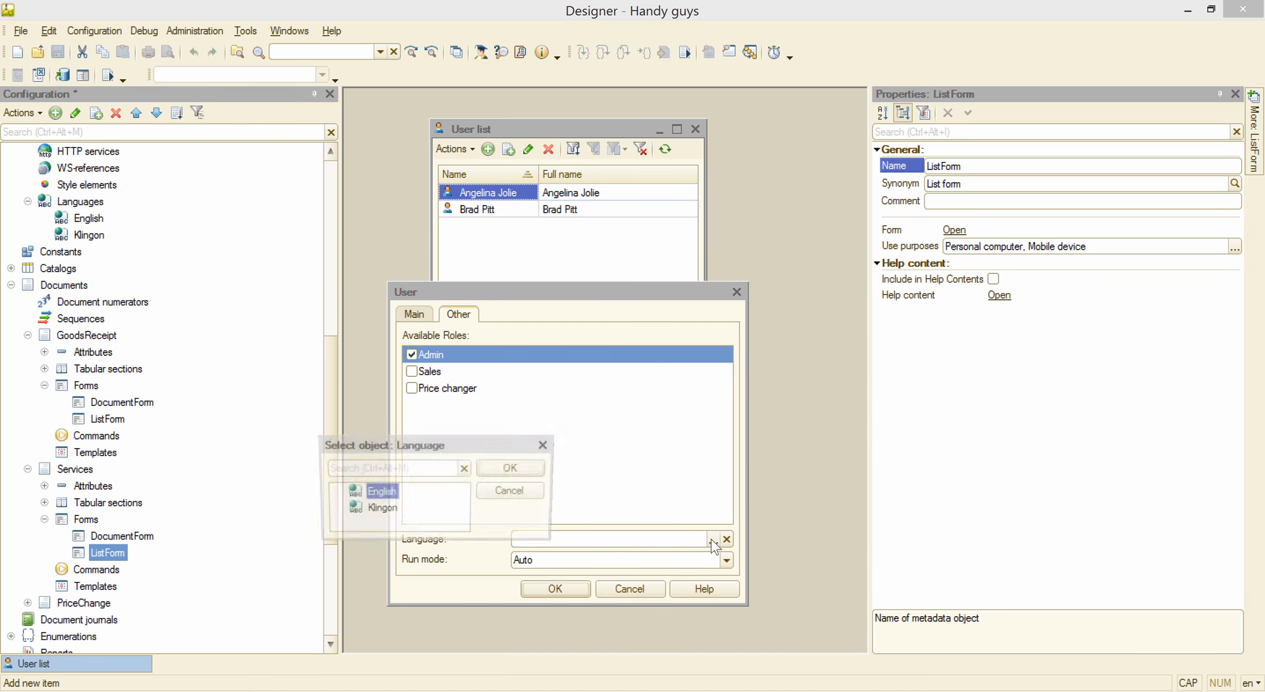
double_click(372, 510)
click(543, 587)
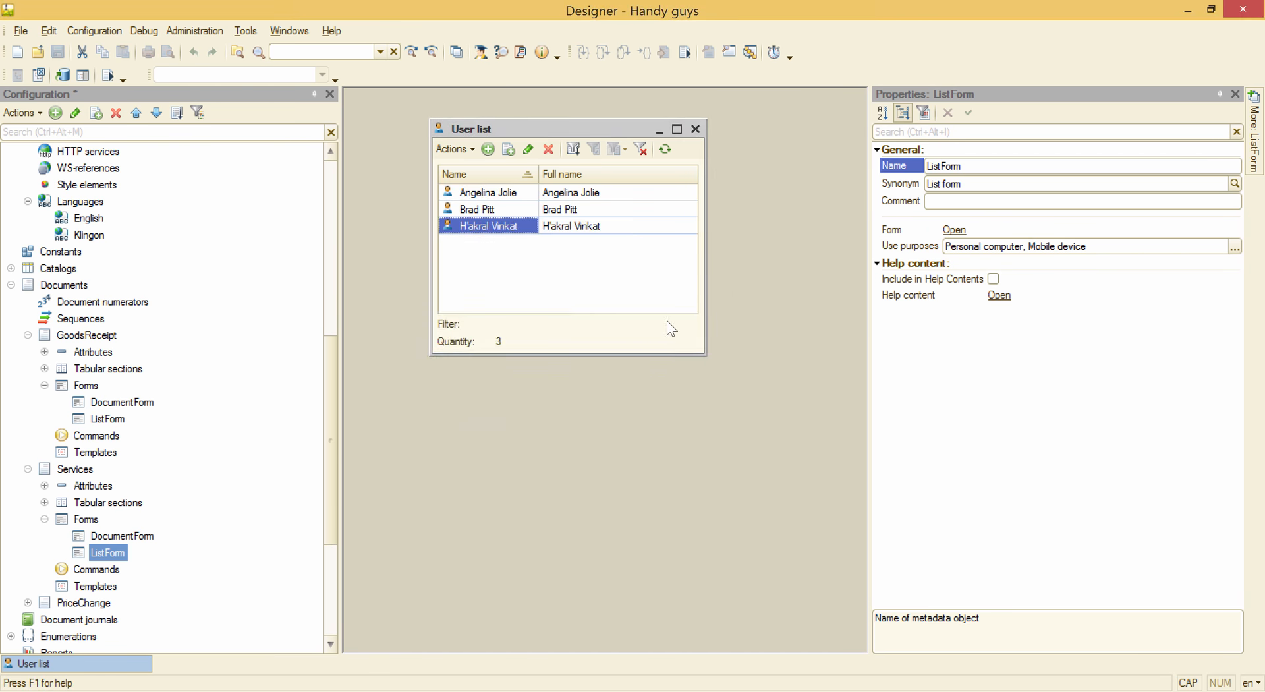
click(691, 132)
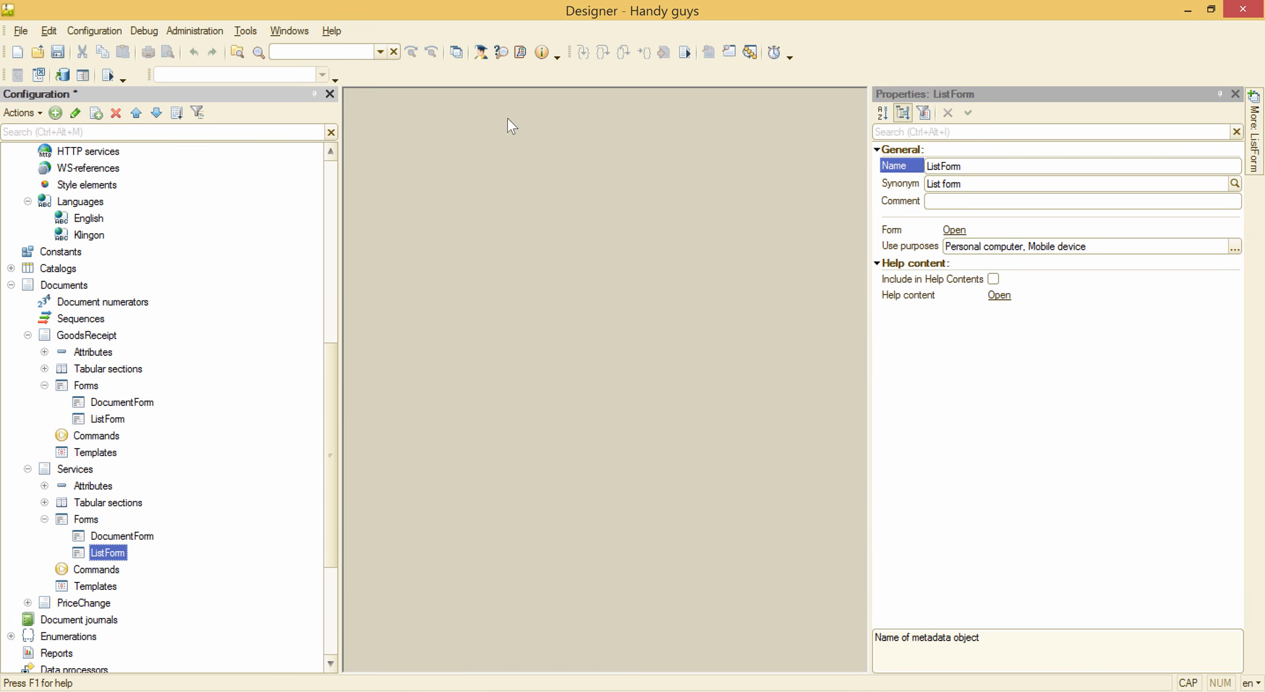
Restart the 1C:Enterprise application from Designer and sign in as the new Klingon user.
click(110, 75)
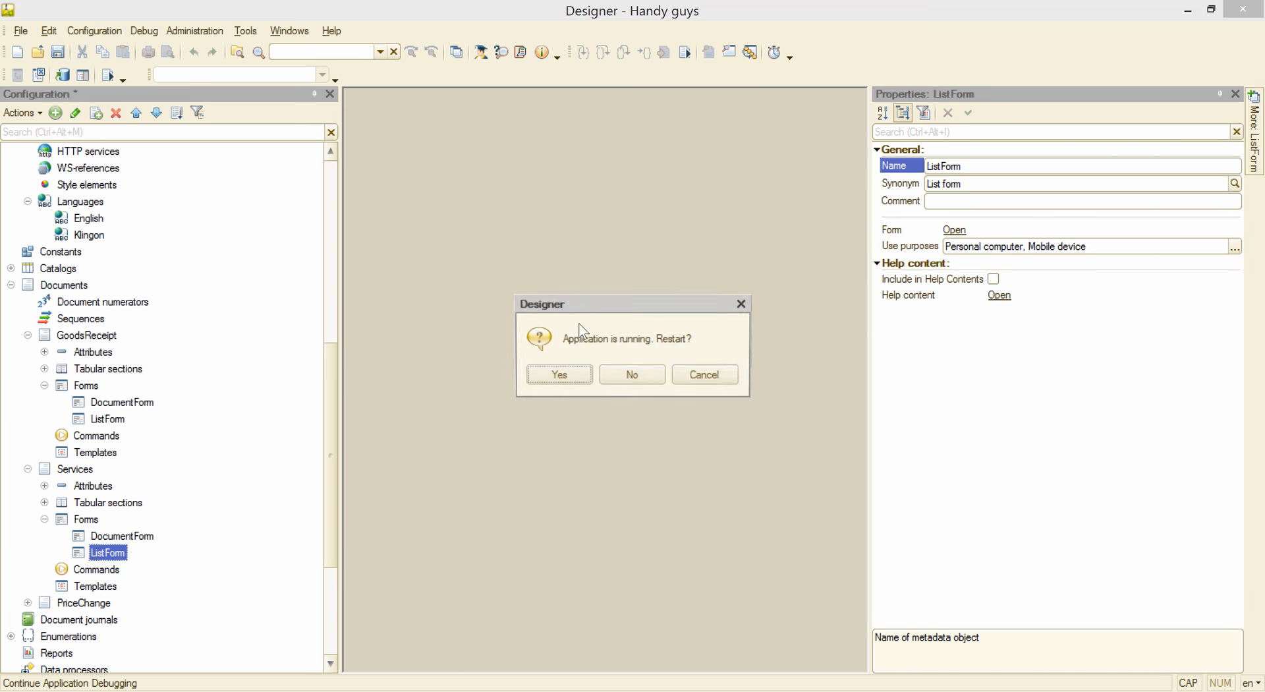
click(560, 374)
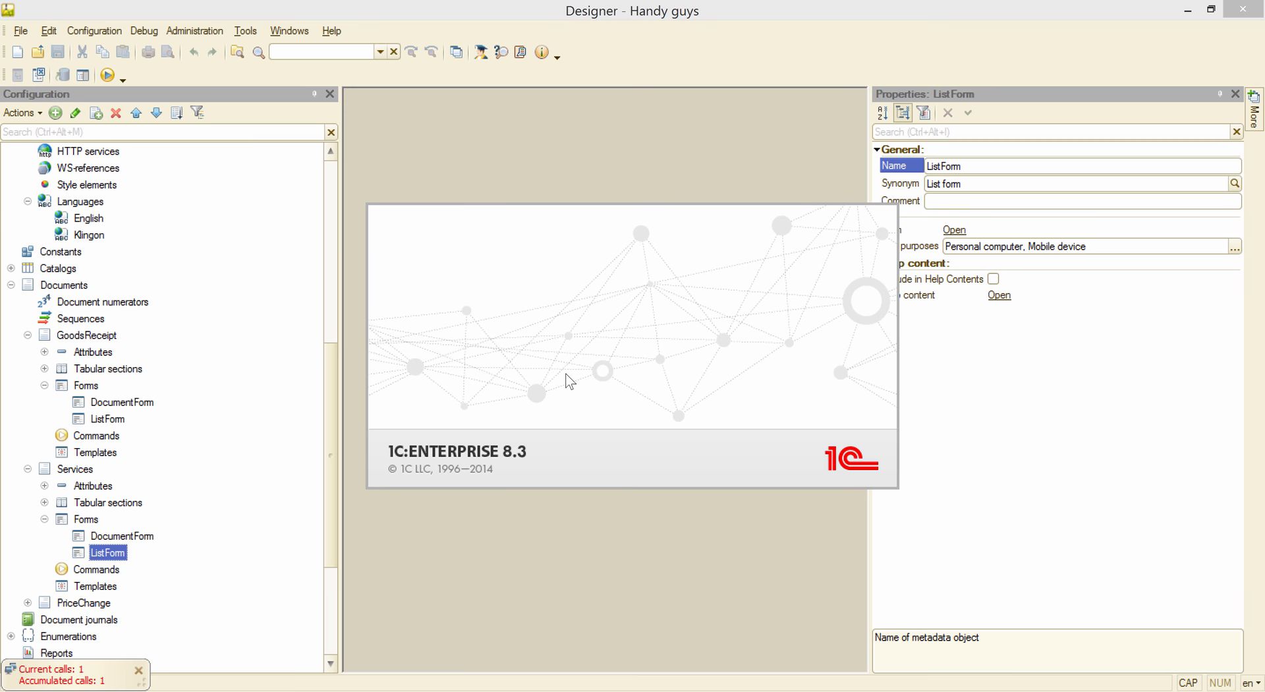
click(814, 344)
click(643, 401)
click(643, 406)
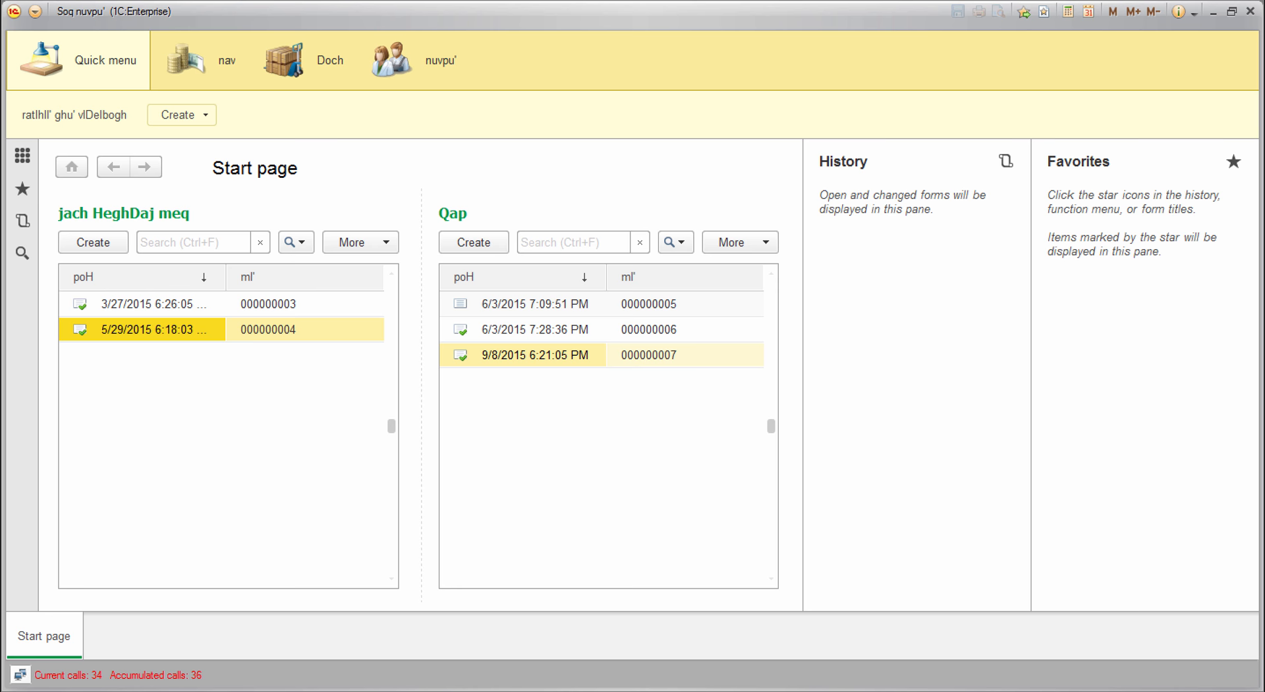
Close the Klingon session, launch the 1C:Enterprise application again from Designer and sign in as the existing user Brad Pitt.
click(1249, 11)
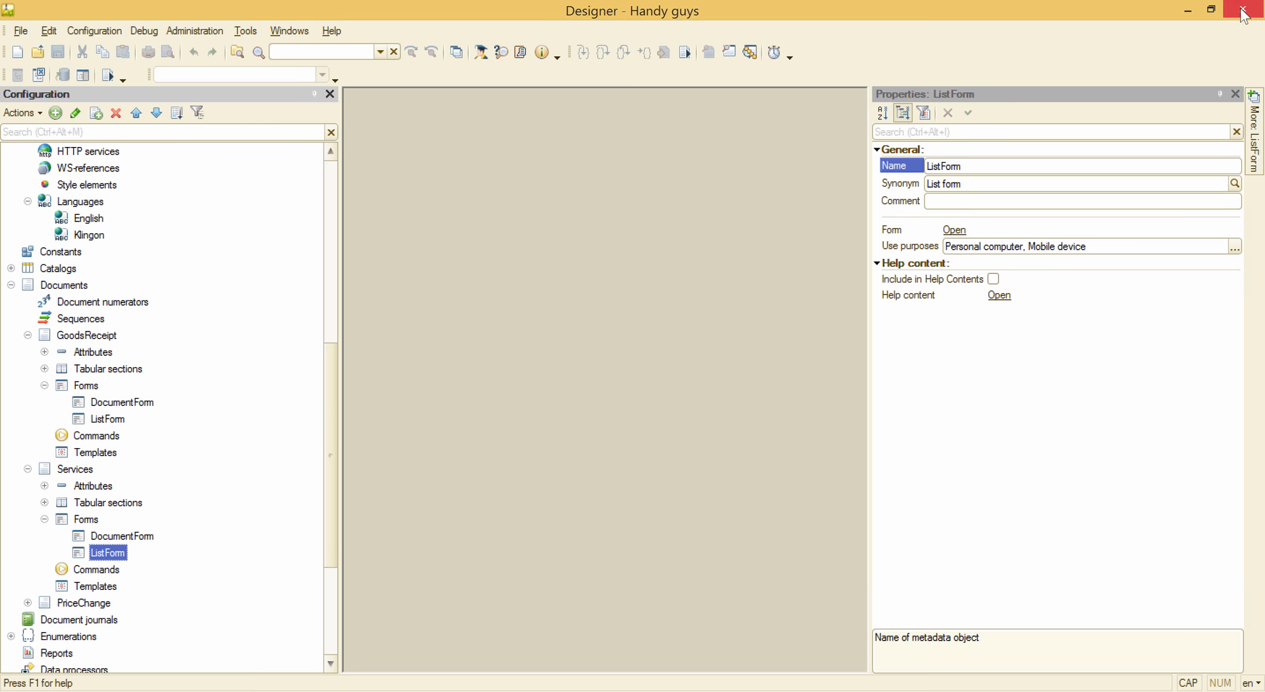
click(107, 78)
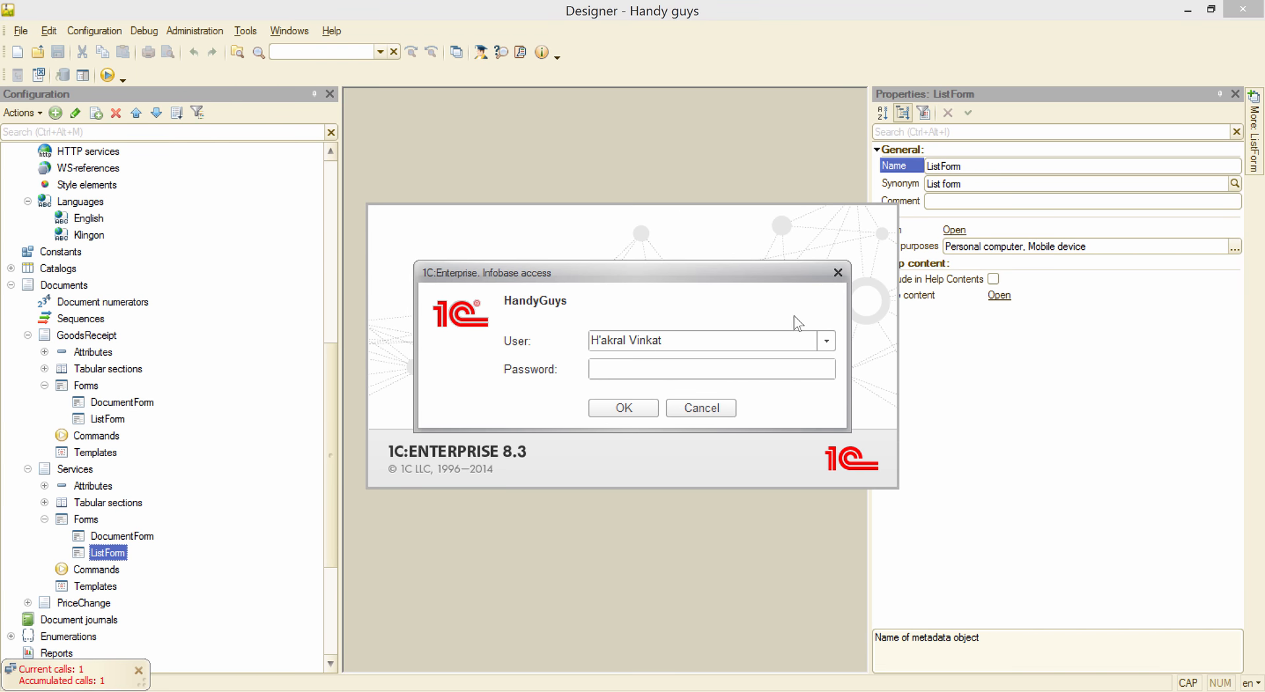
click(827, 340)
click(695, 381)
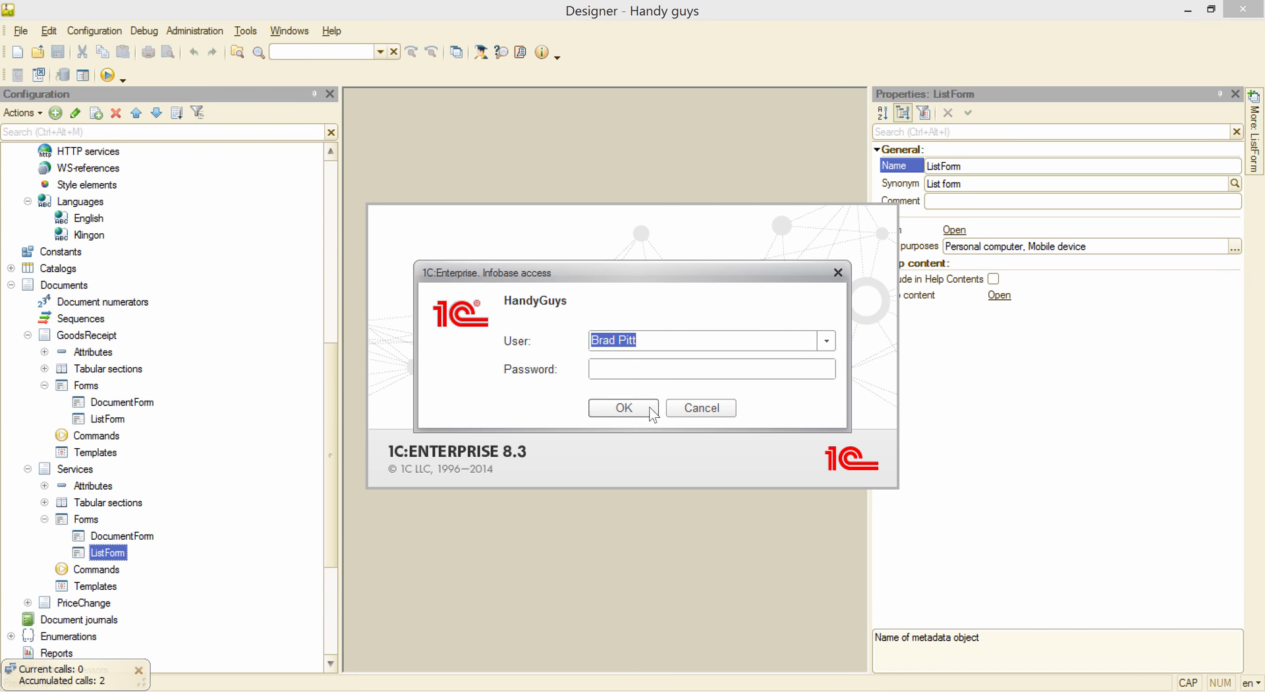
click(649, 409)
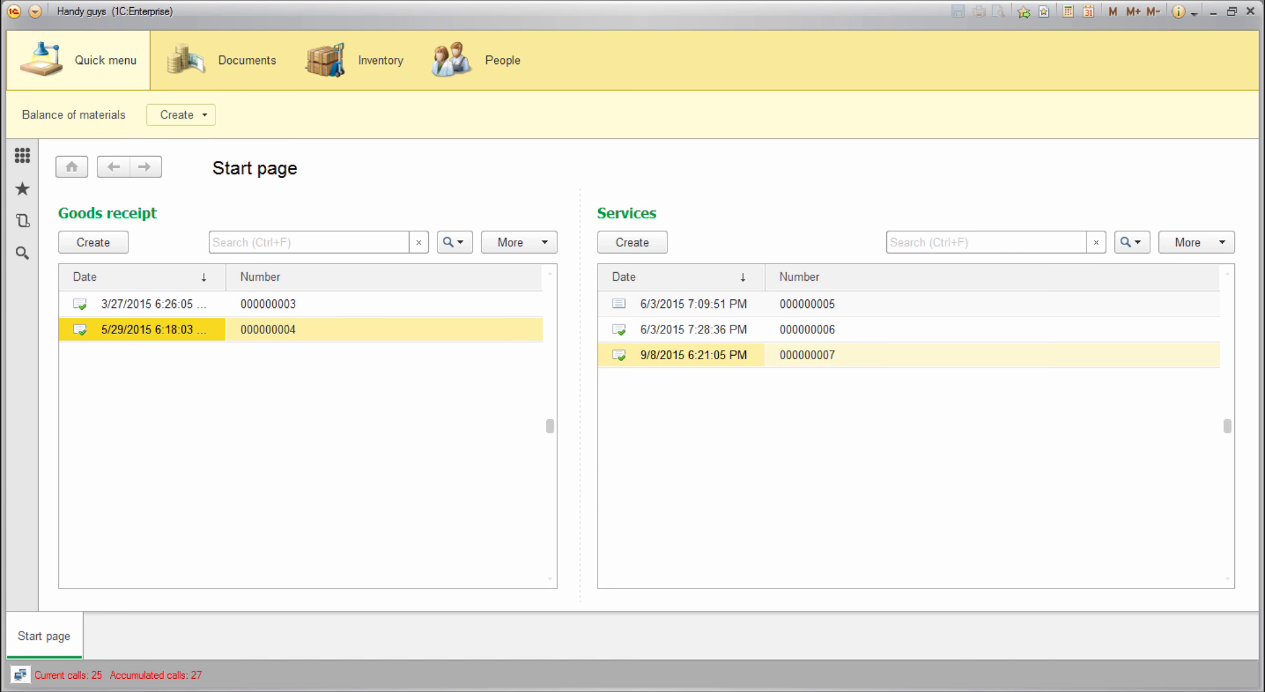